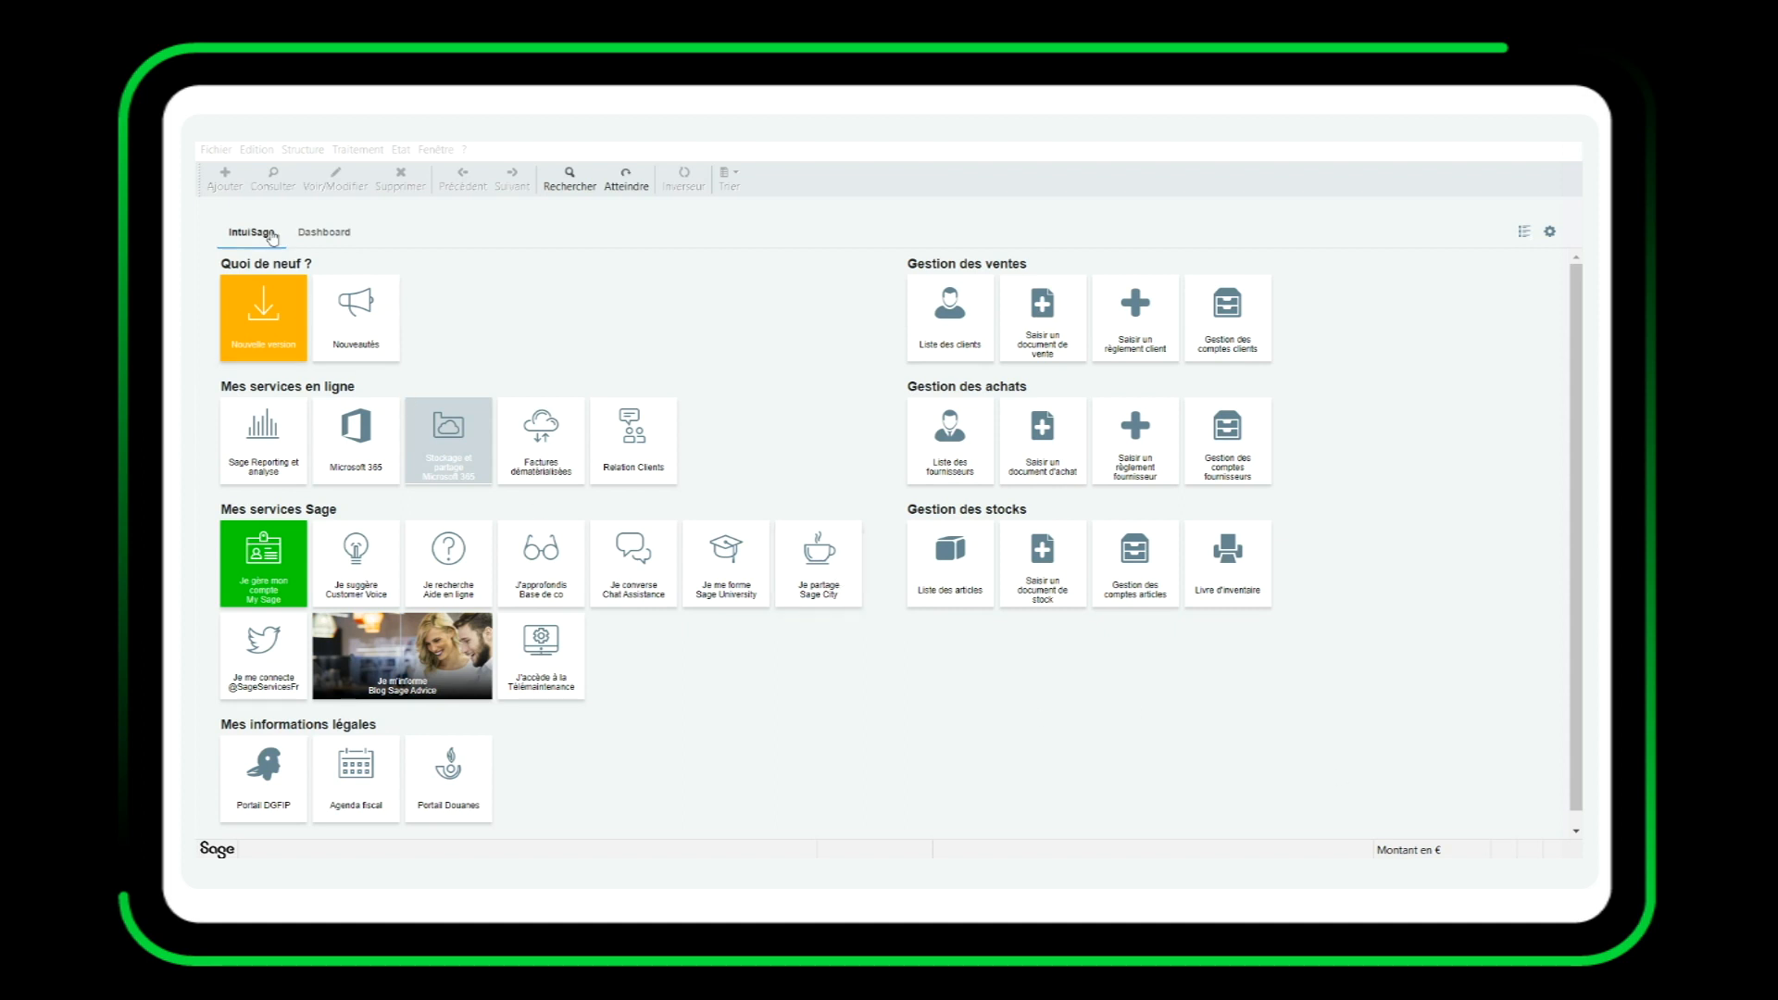
Step: Review the Factur-X logo placement options in the company's electronic invoice settings, keeping En haut à droite, and validate the settings
click(214, 150)
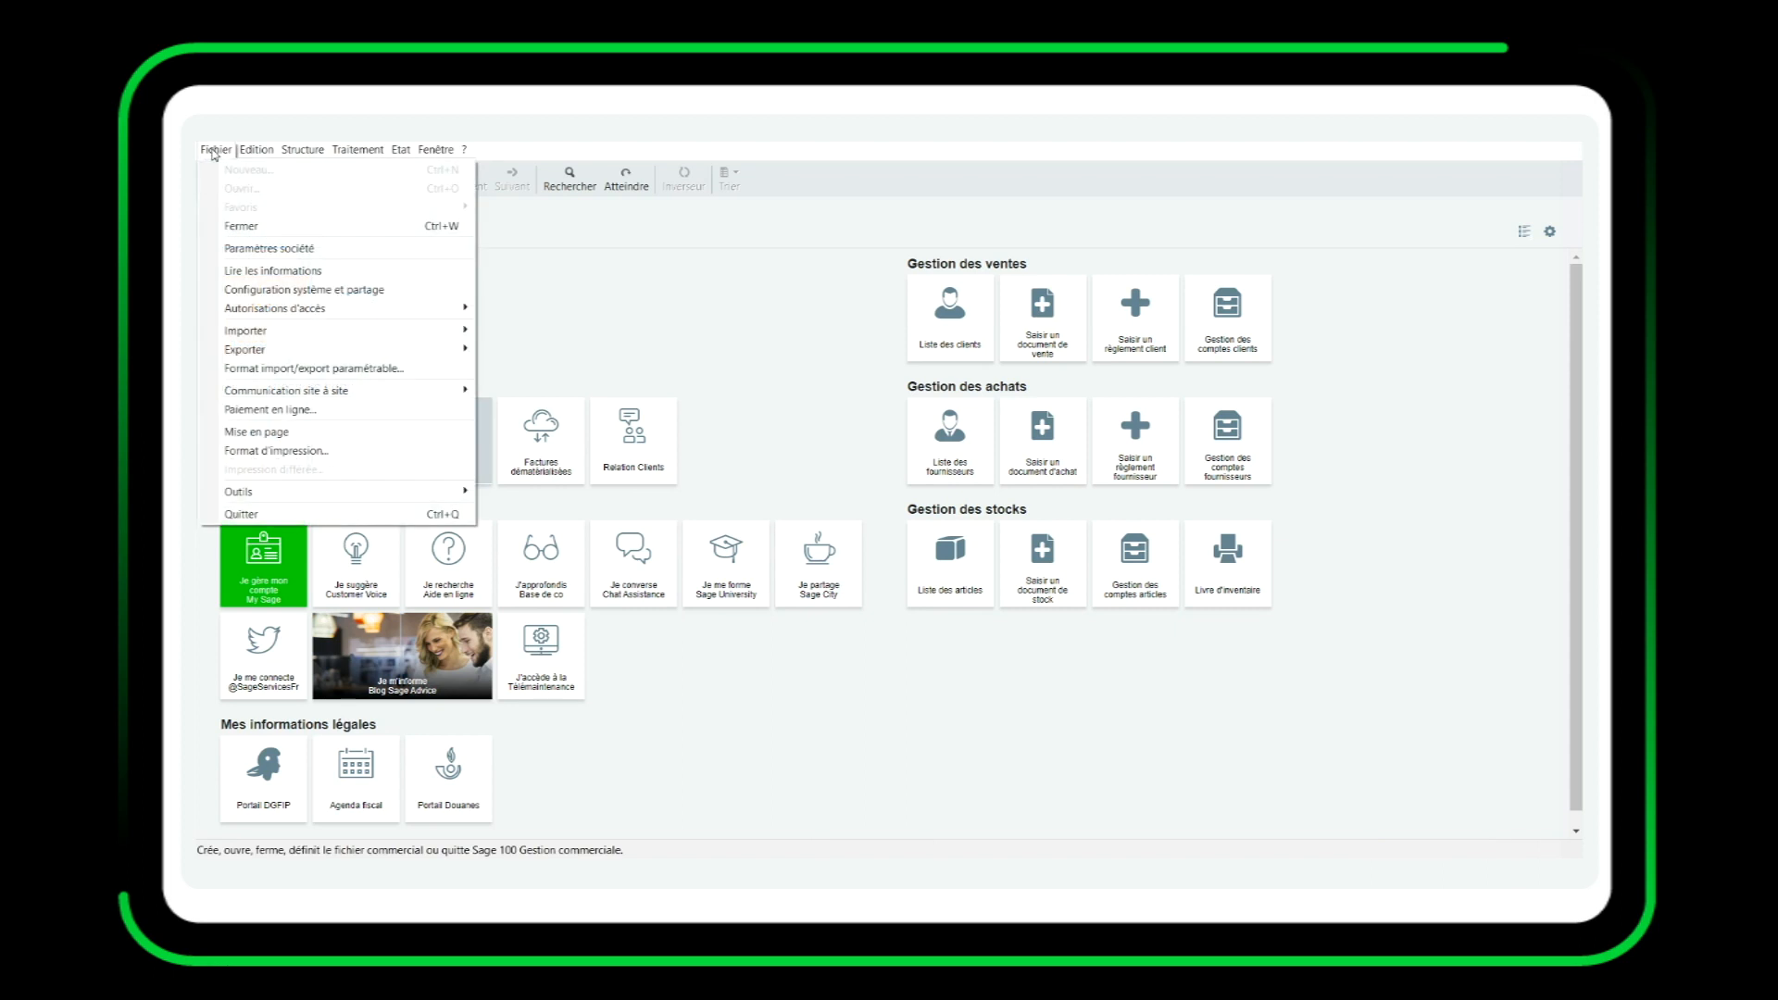
click(252, 249)
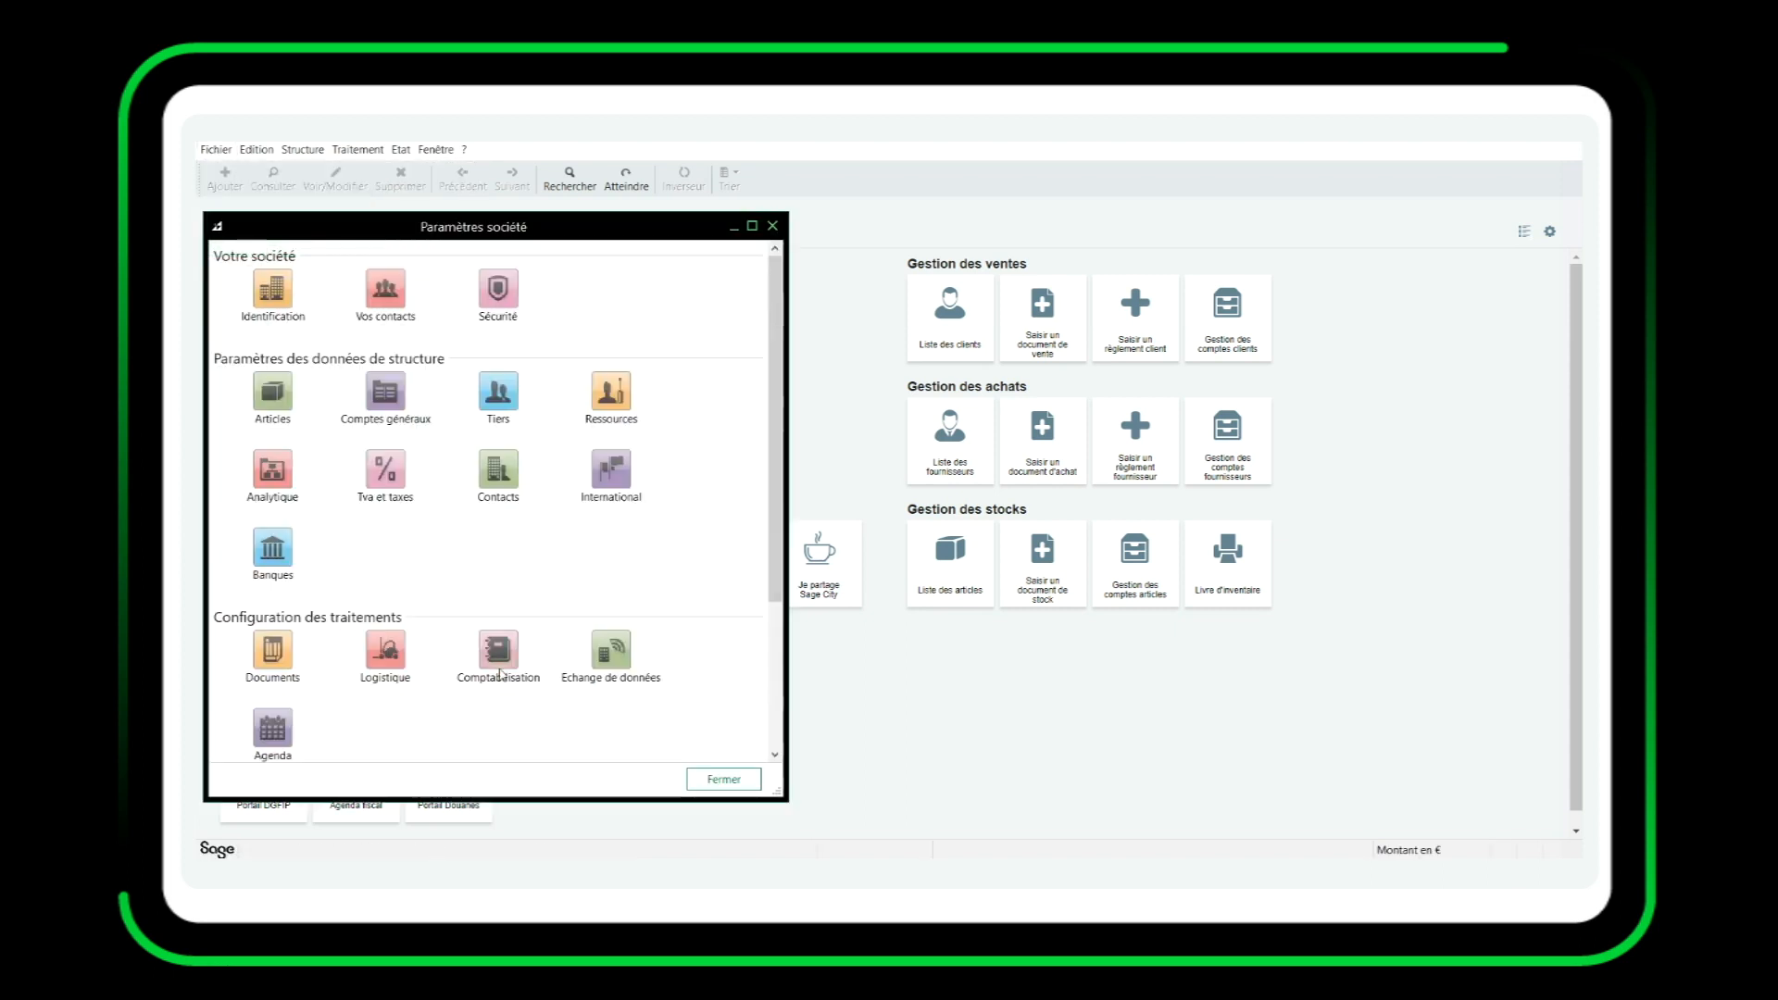
click(611, 651)
click(297, 457)
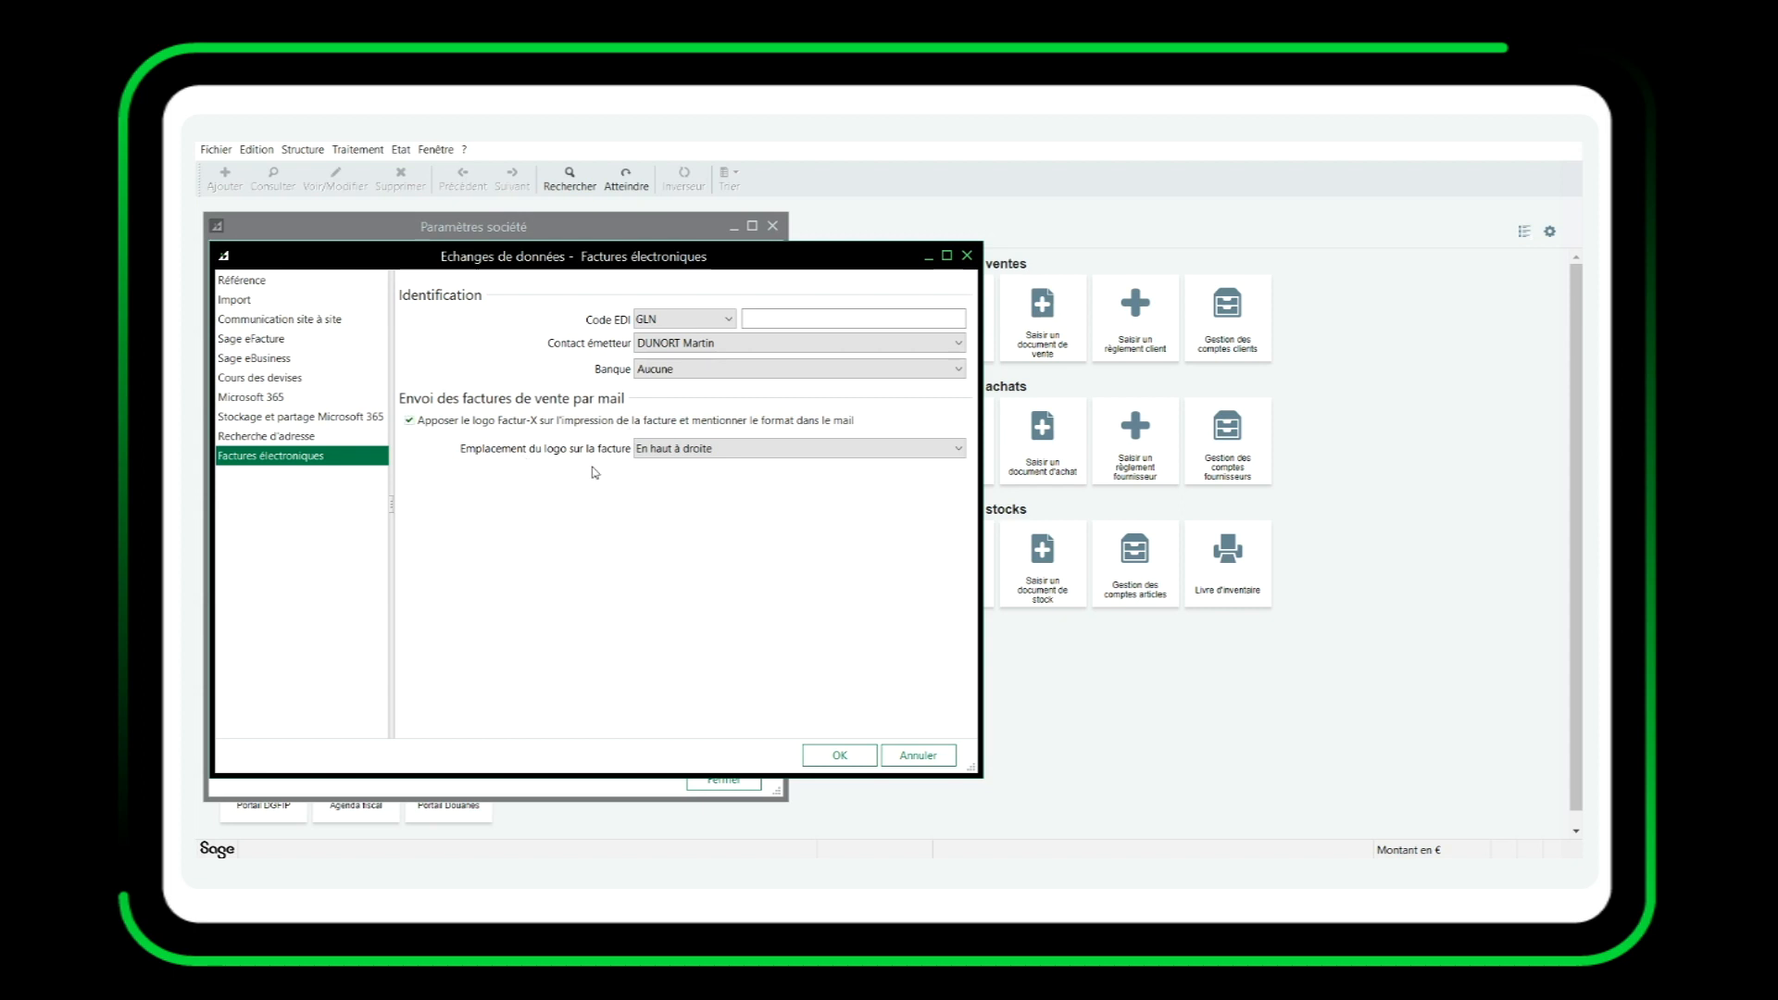
click(705, 451)
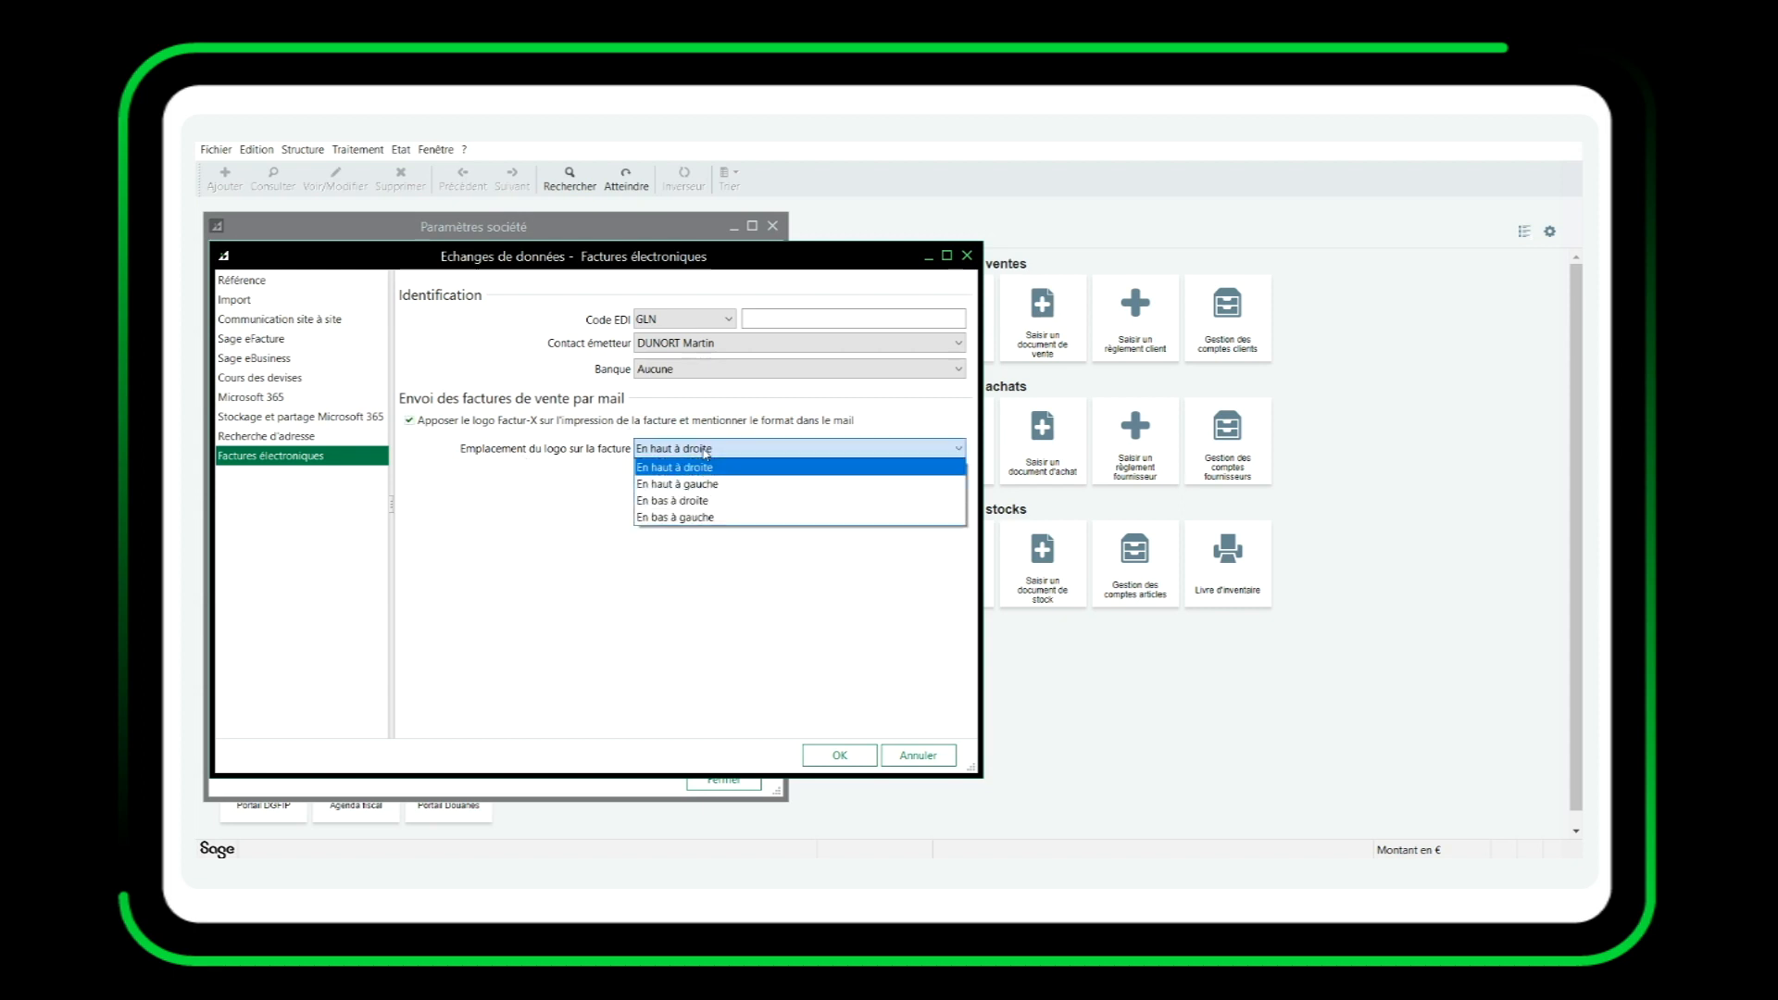
click(542, 501)
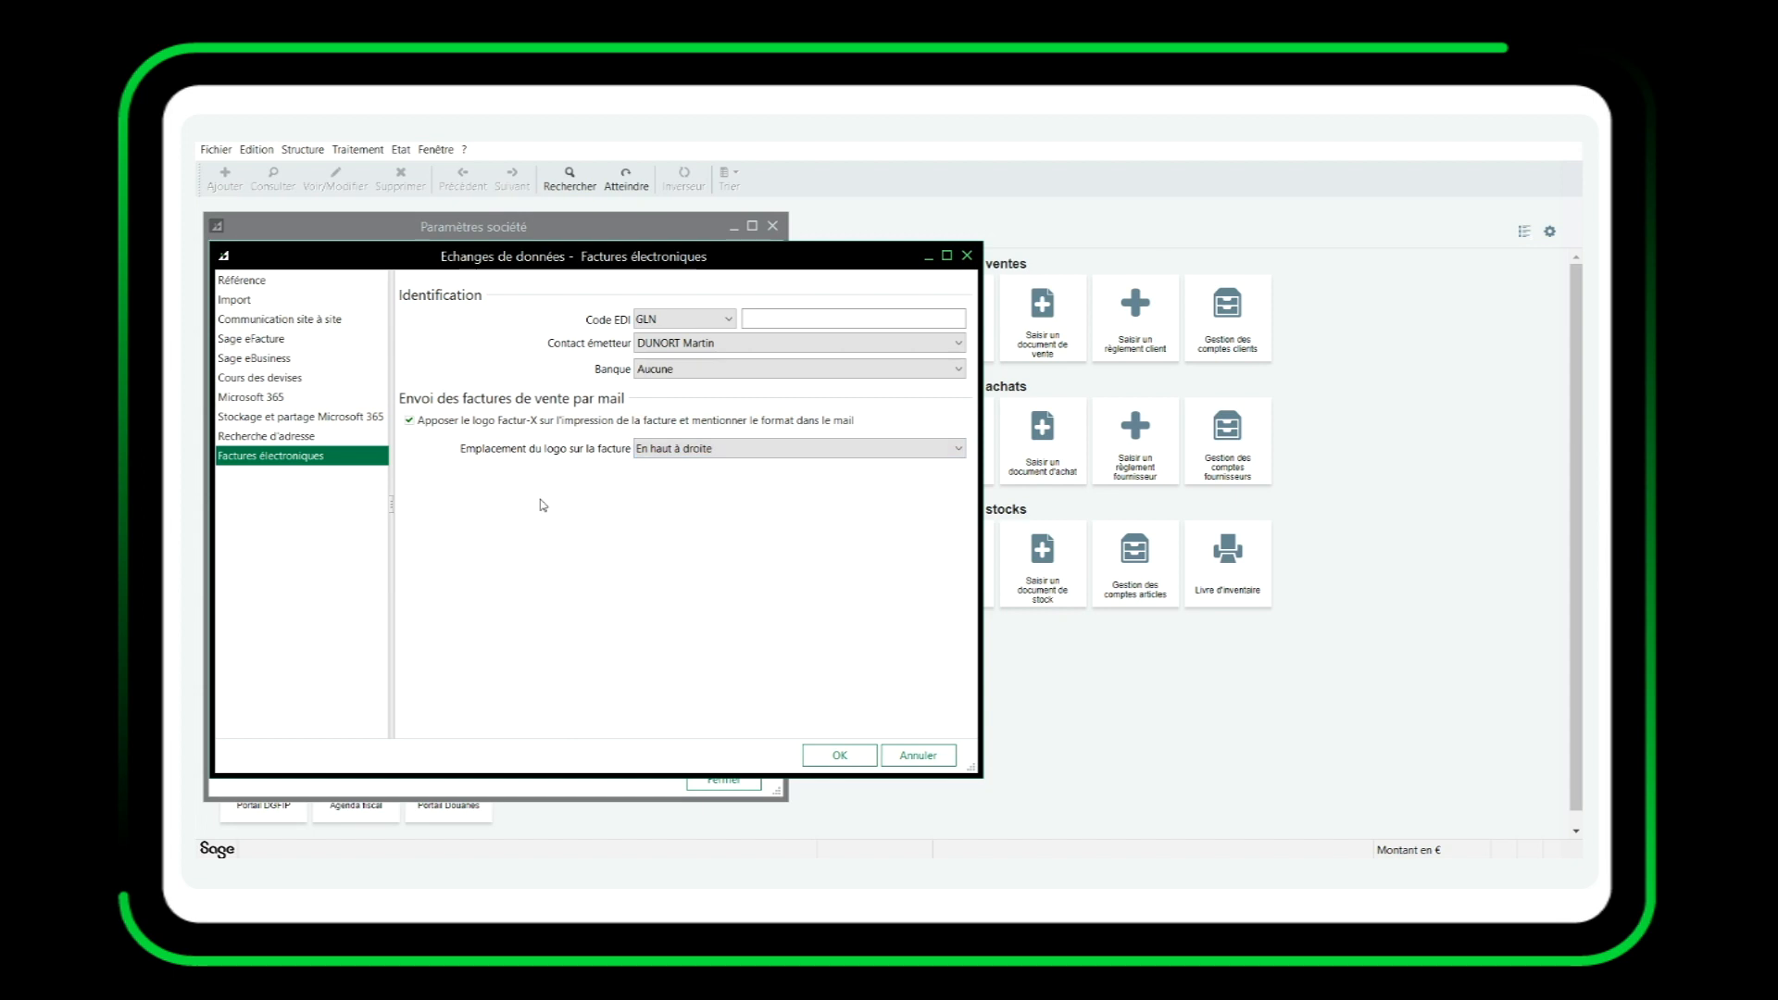
click(839, 755)
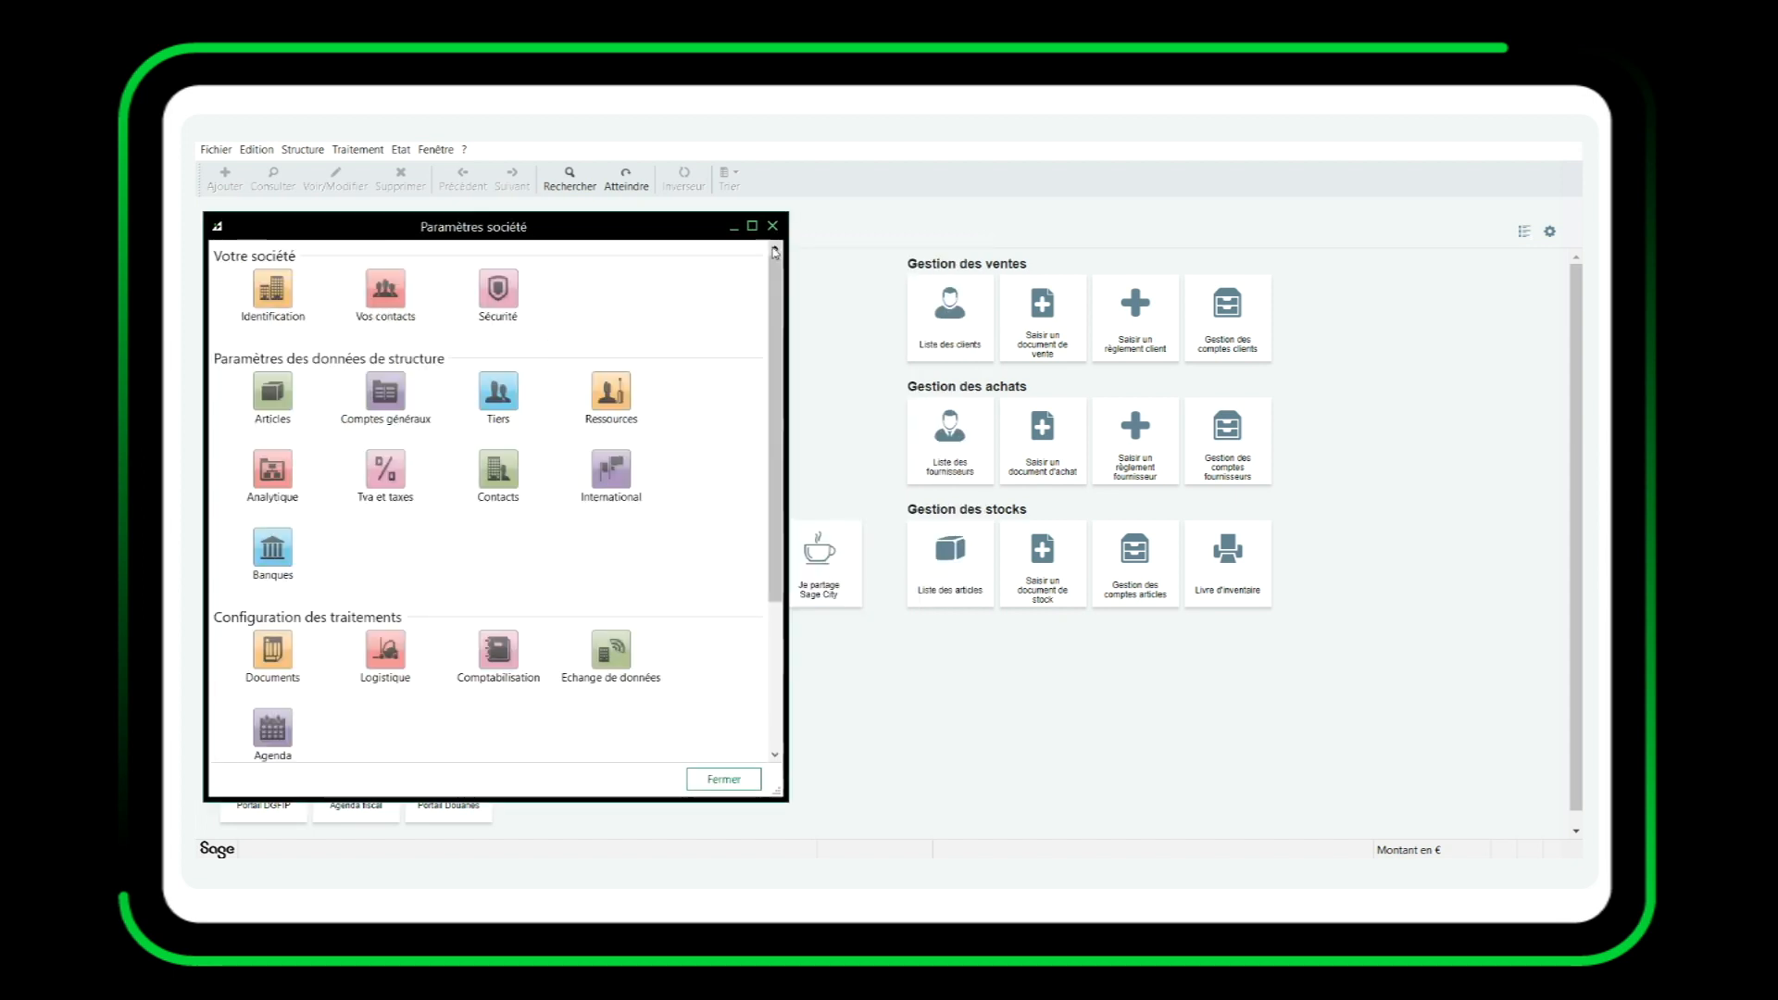
click(771, 228)
Step: Open sales invoice FA00015 from the sales documents list
click(356, 150)
click(370, 171)
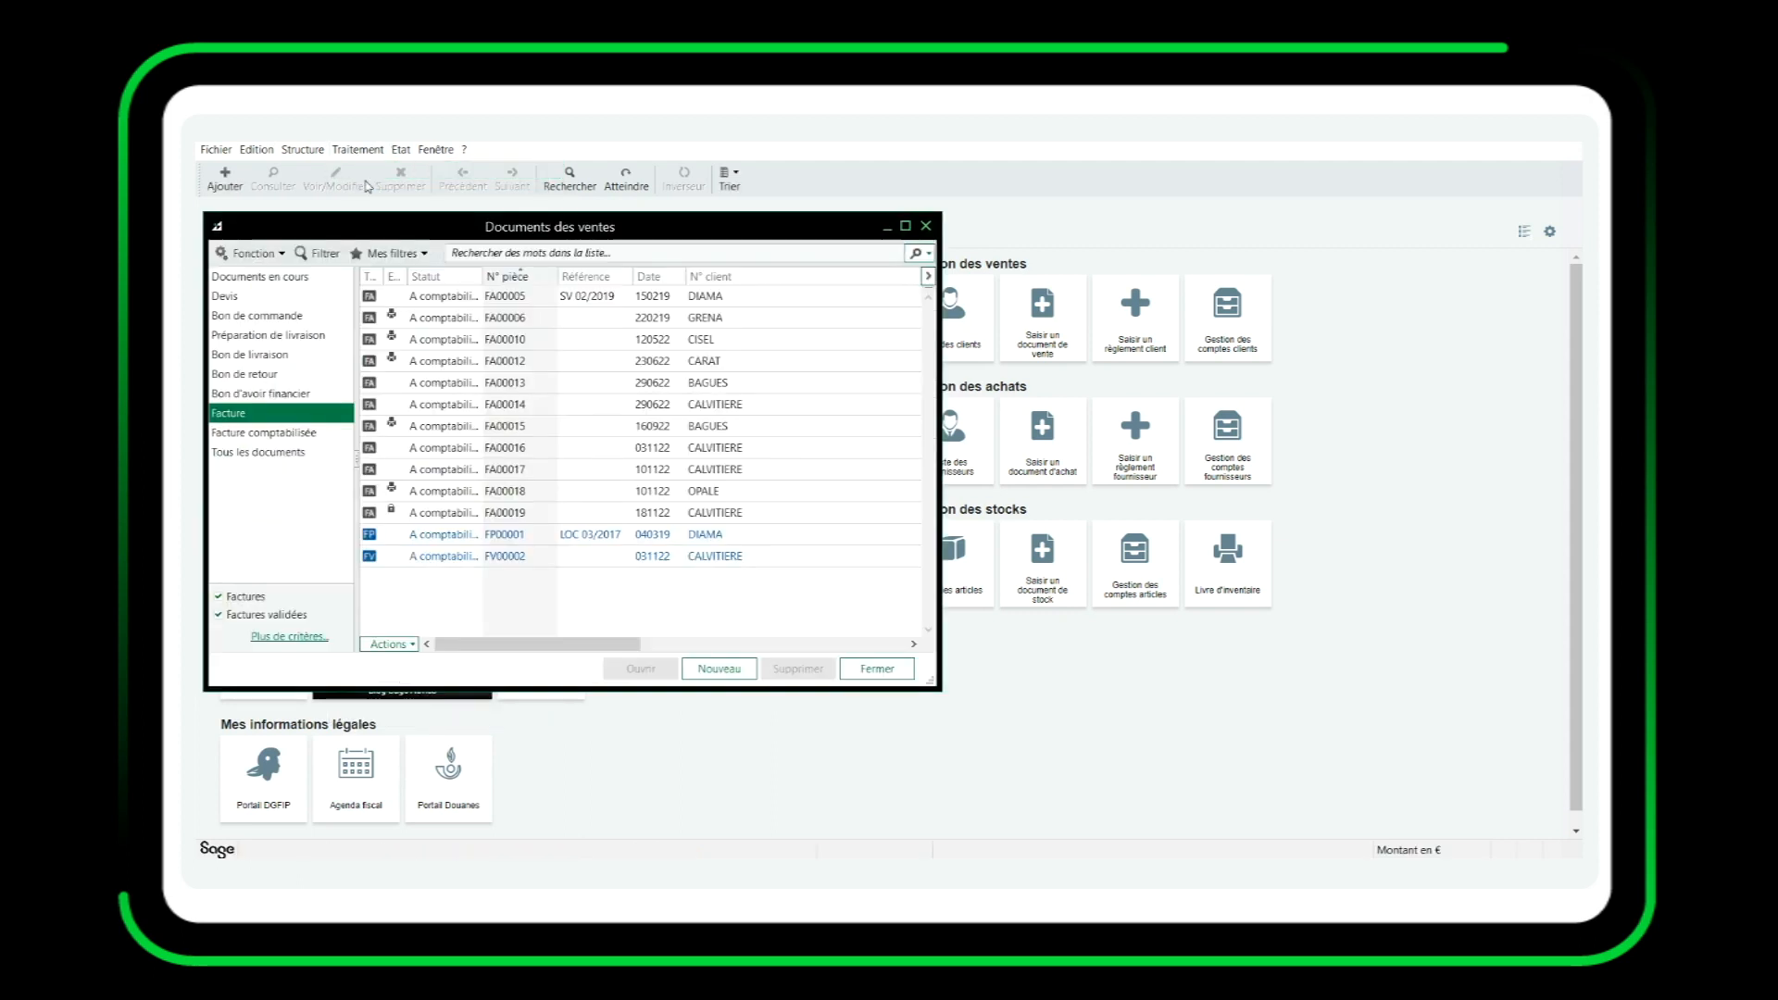
double_click(621, 428)
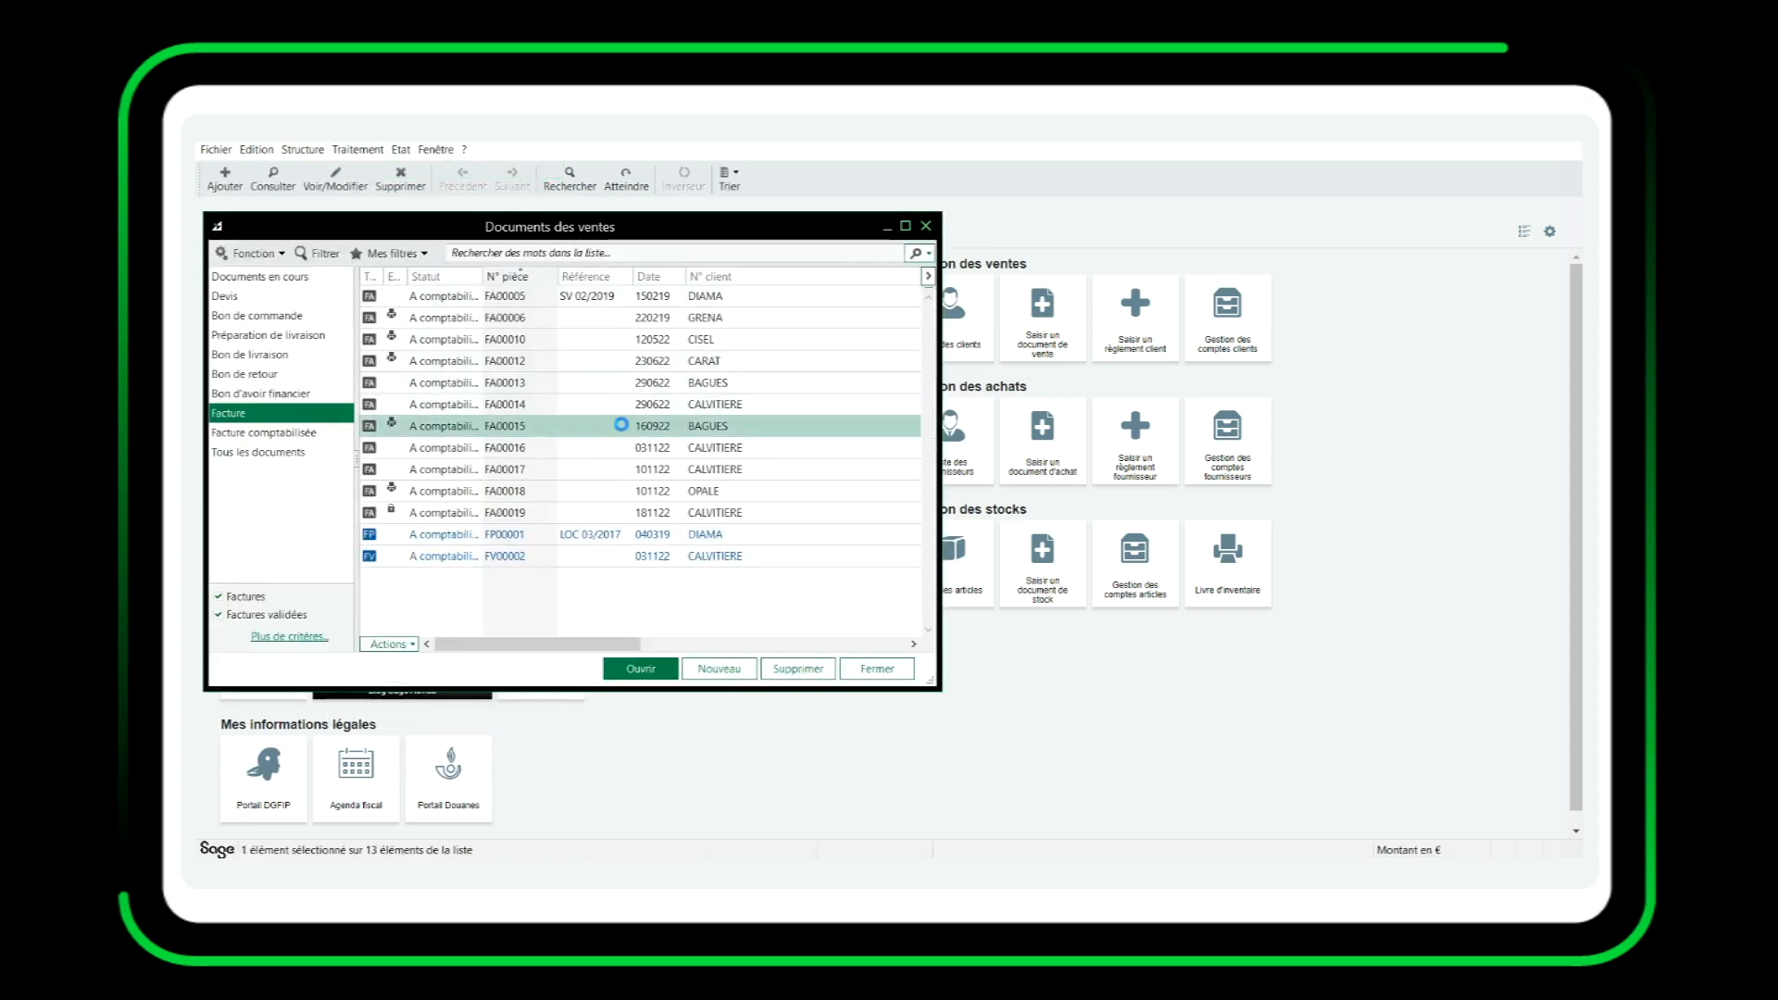
Step: Try to print invoice FA00015 to a PDF file in Factur-X format using a customer invoice layout
click(597, 318)
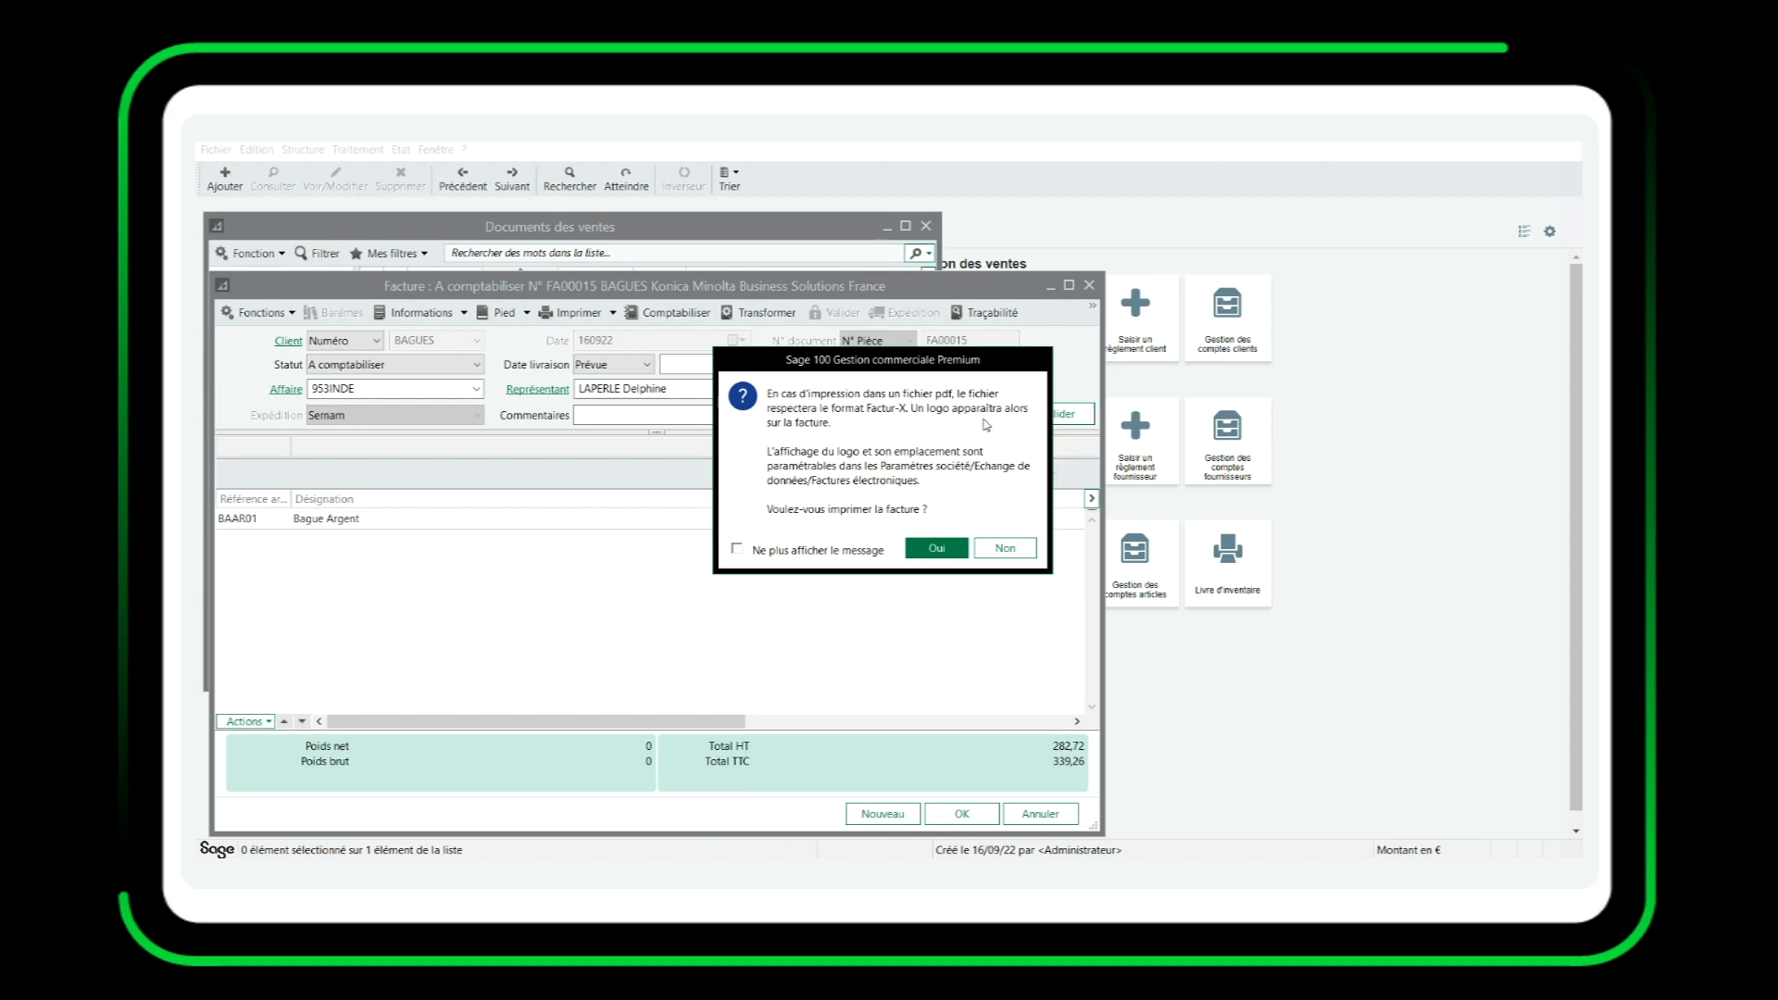
click(937, 548)
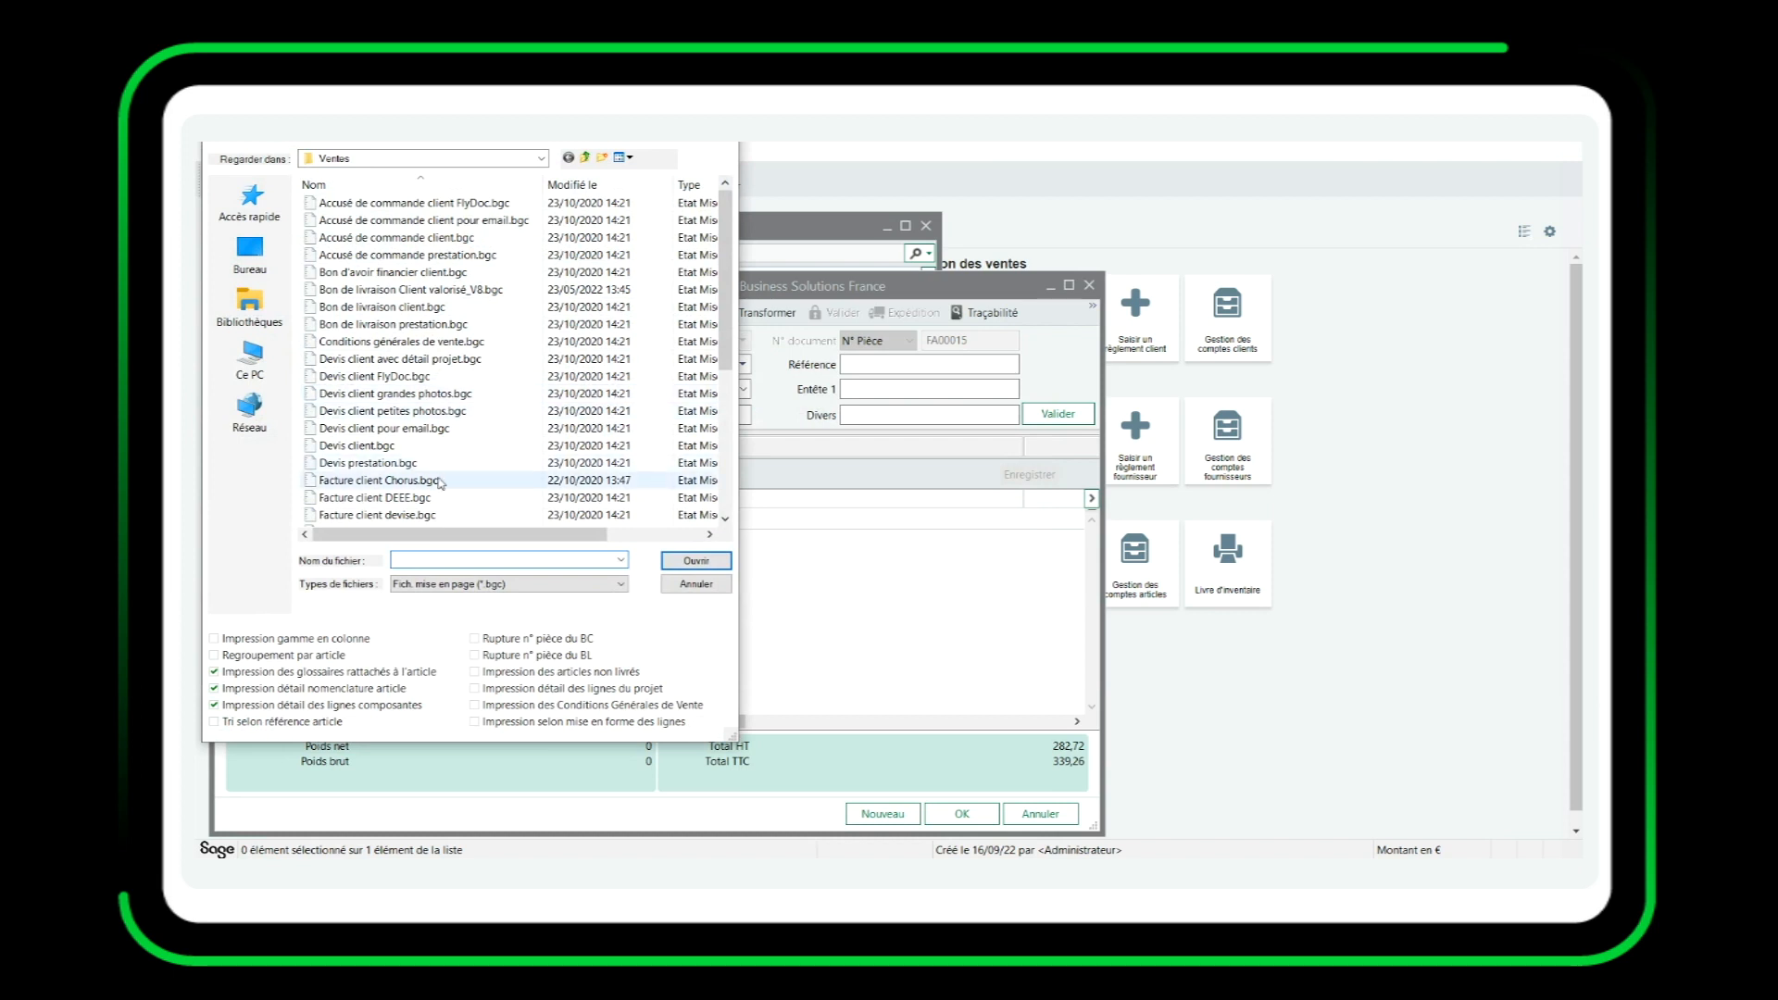
scroll(387, 500, down, 1)
click(387, 511)
click(708, 564)
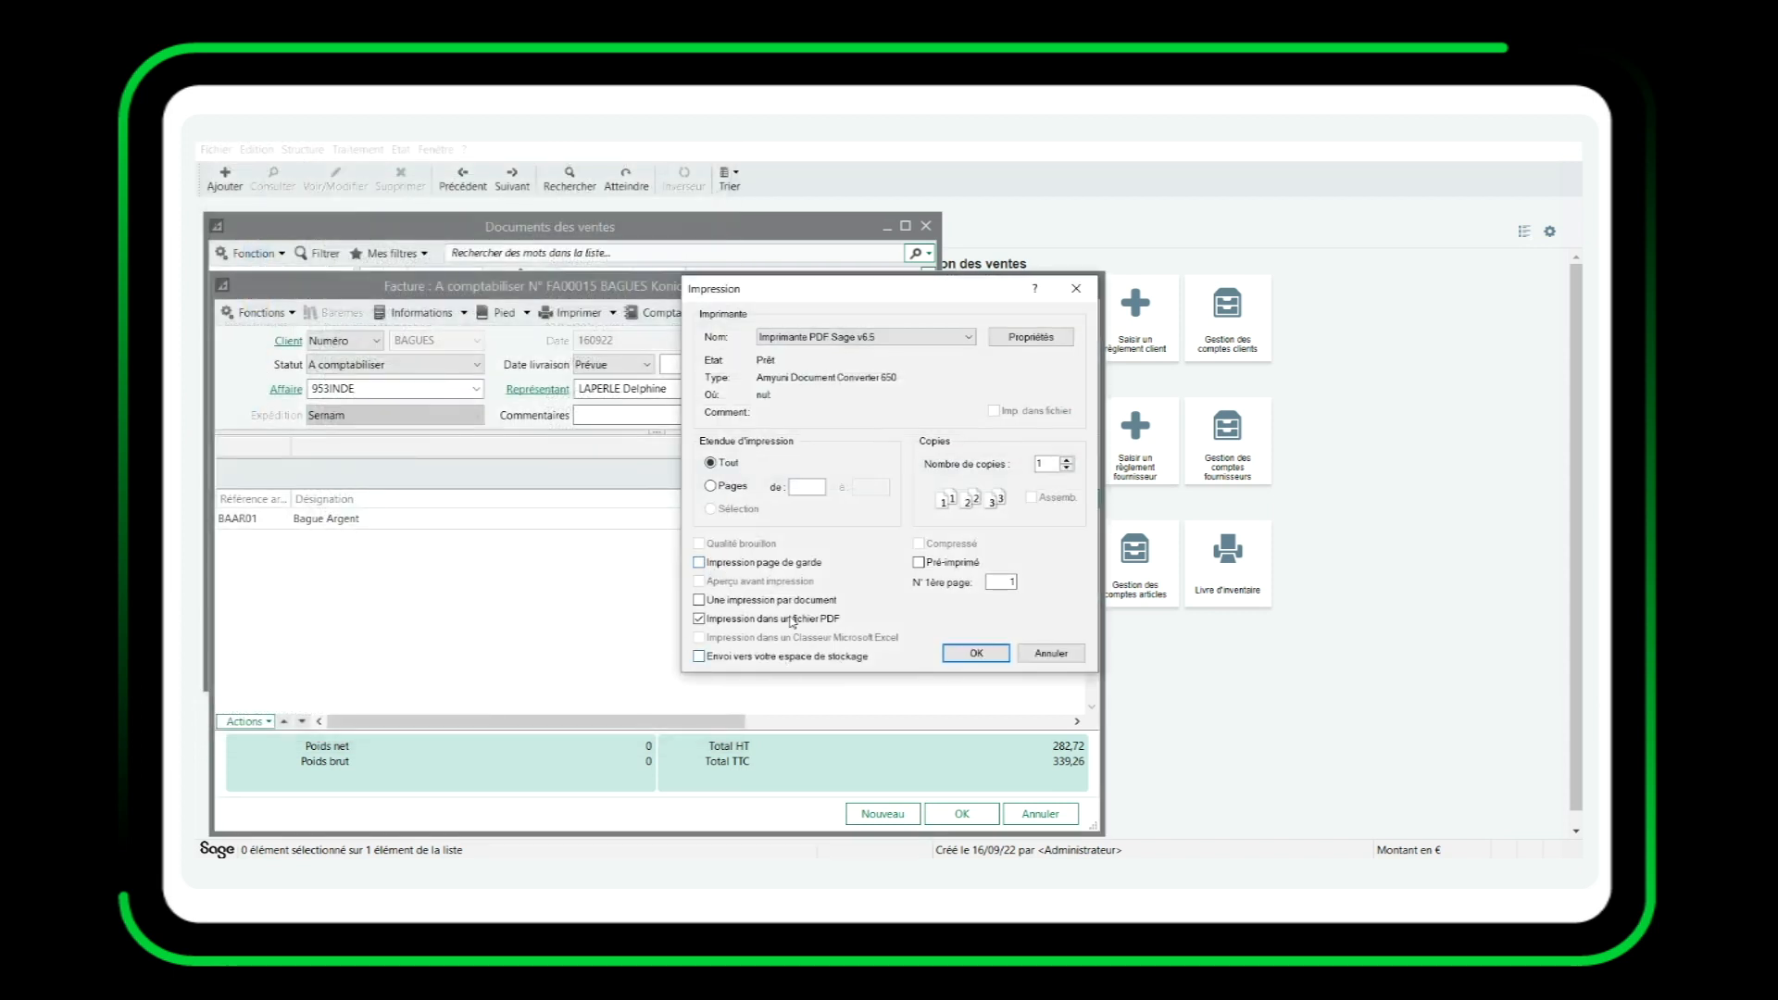
click(974, 653)
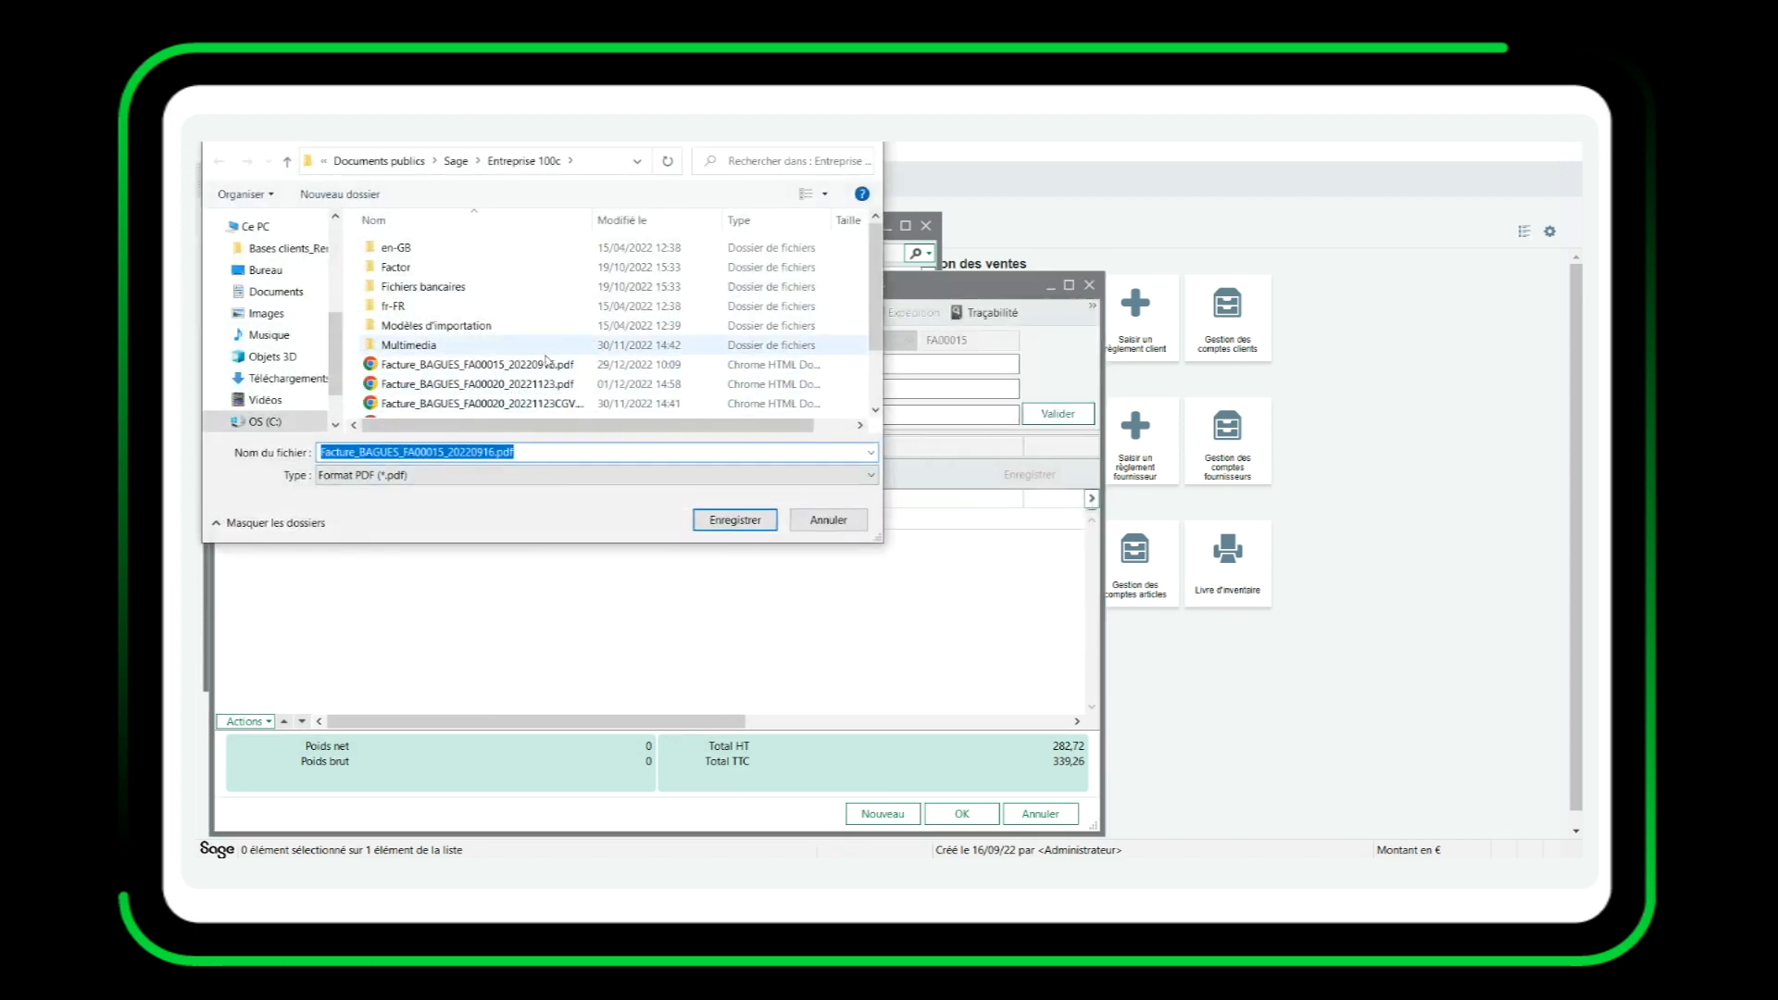
click(830, 522)
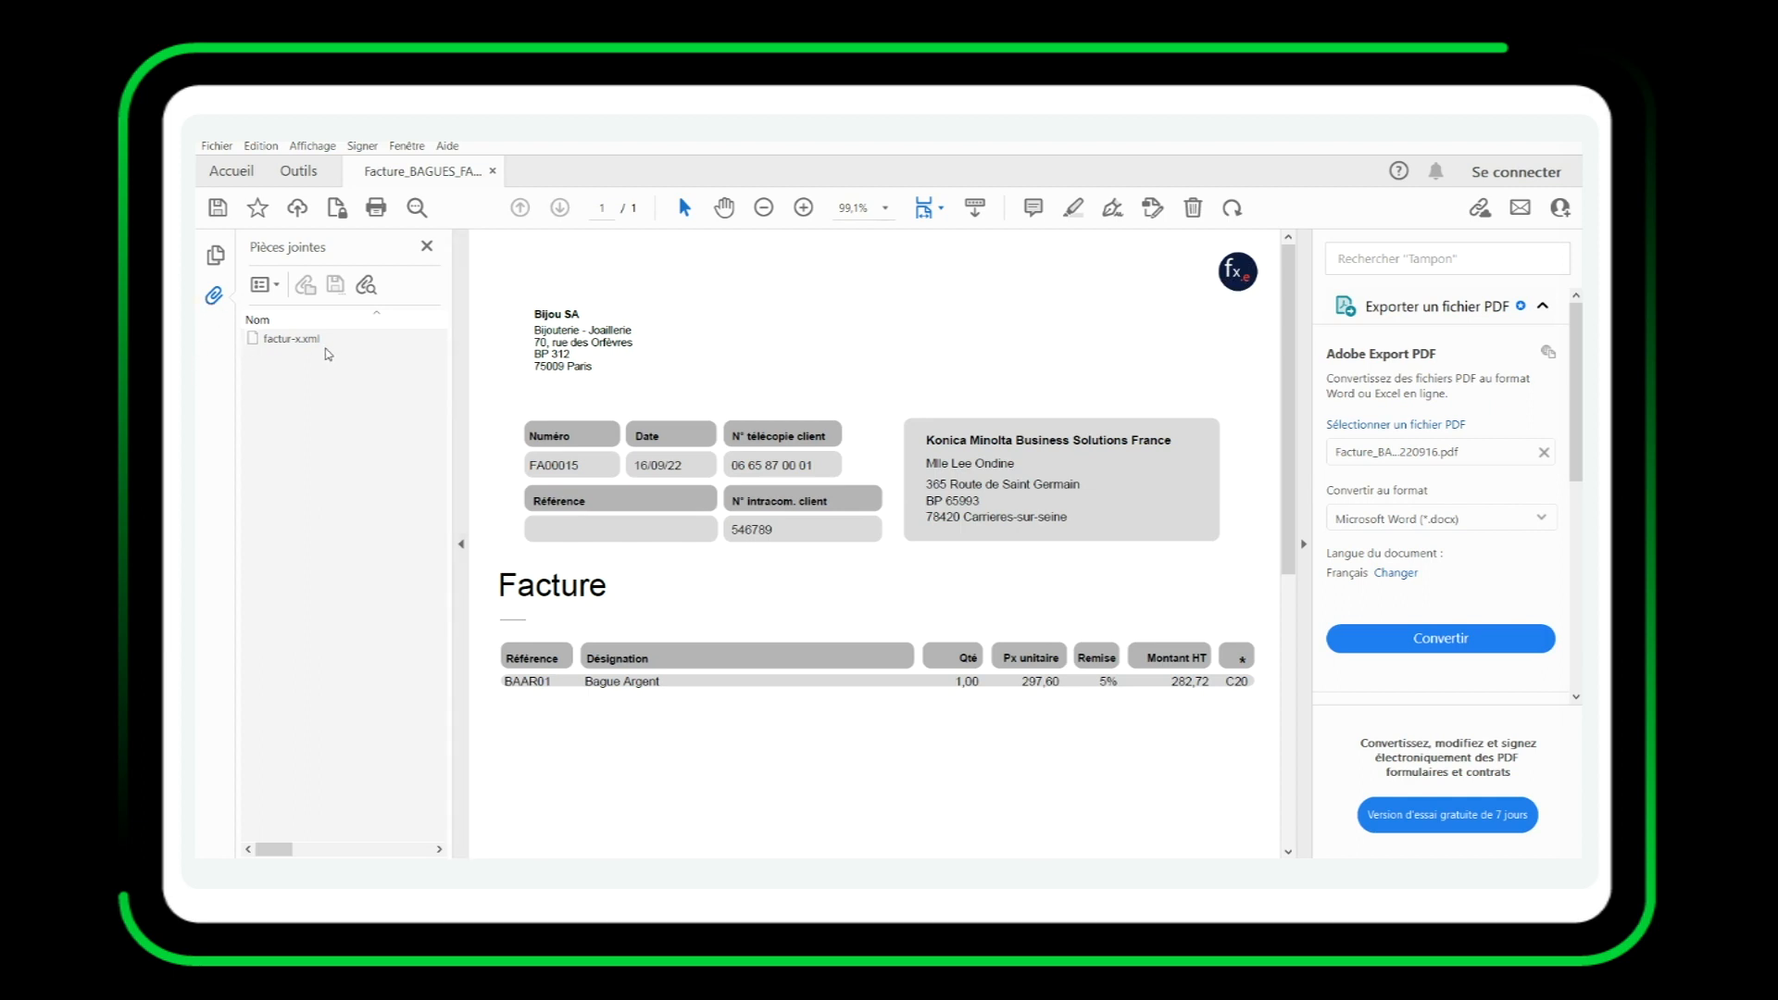
mouse_move(335, 349)
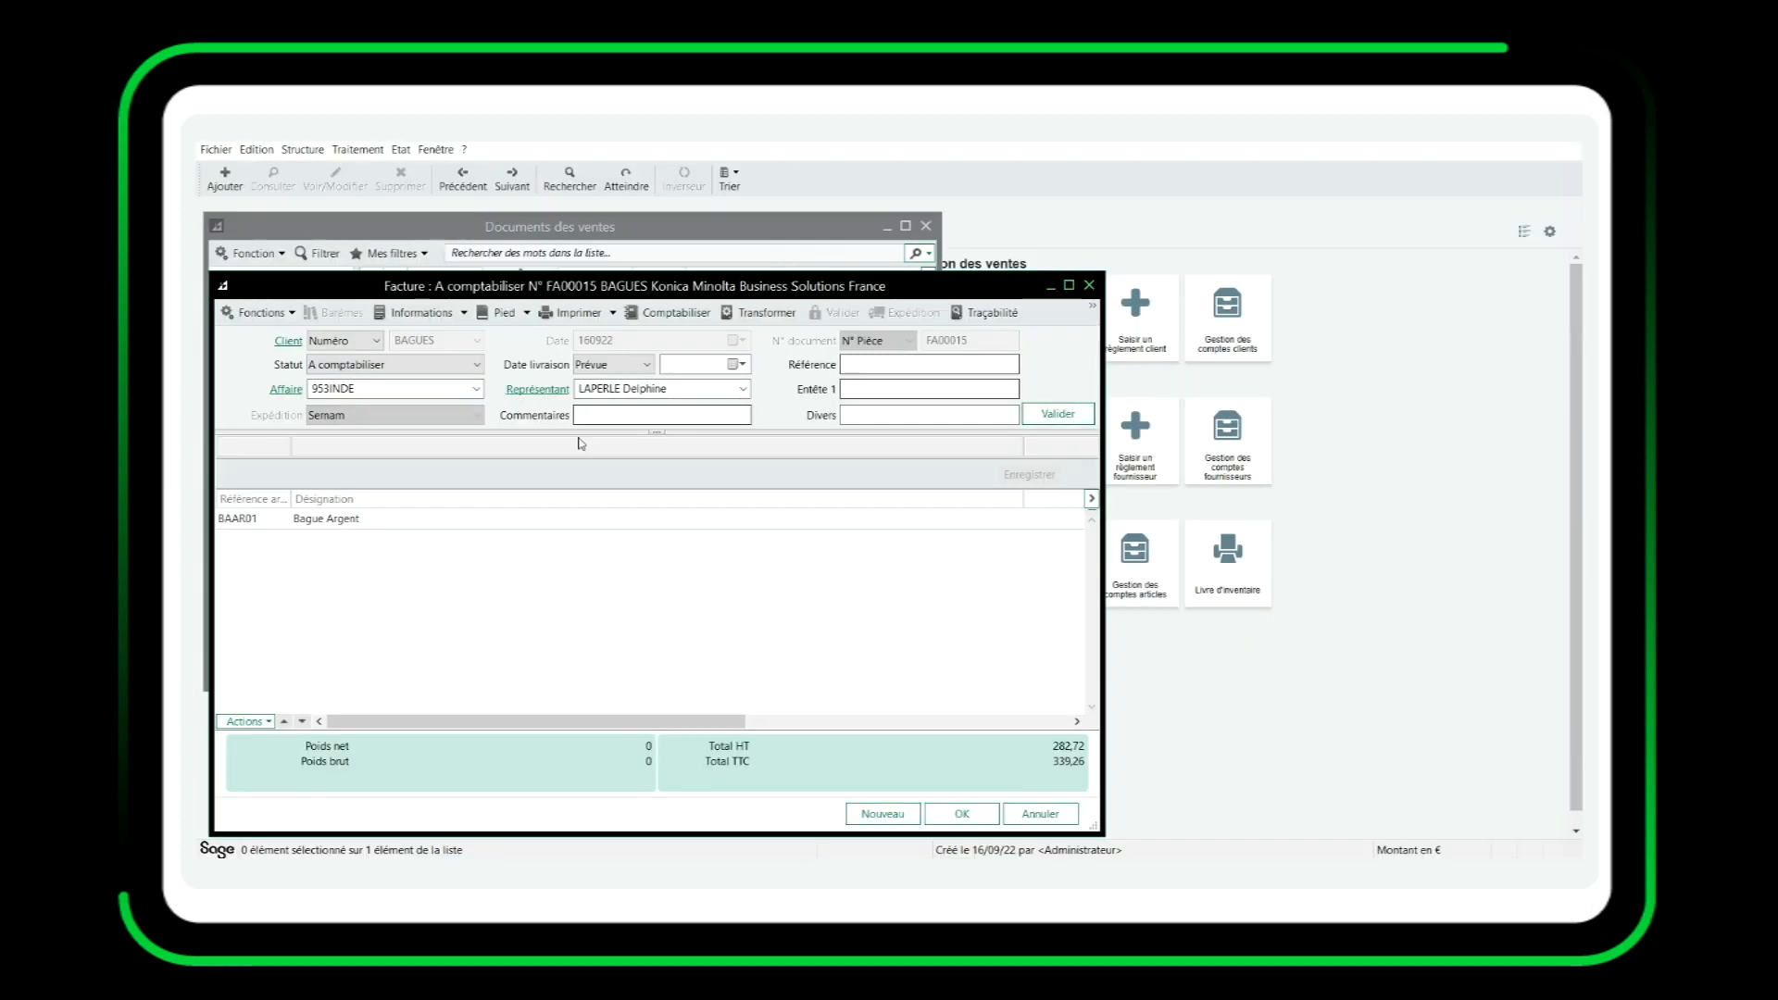
Step: Start sending invoice FA00015 by e-mail, decline the sending, and close the sales documents
click(613, 313)
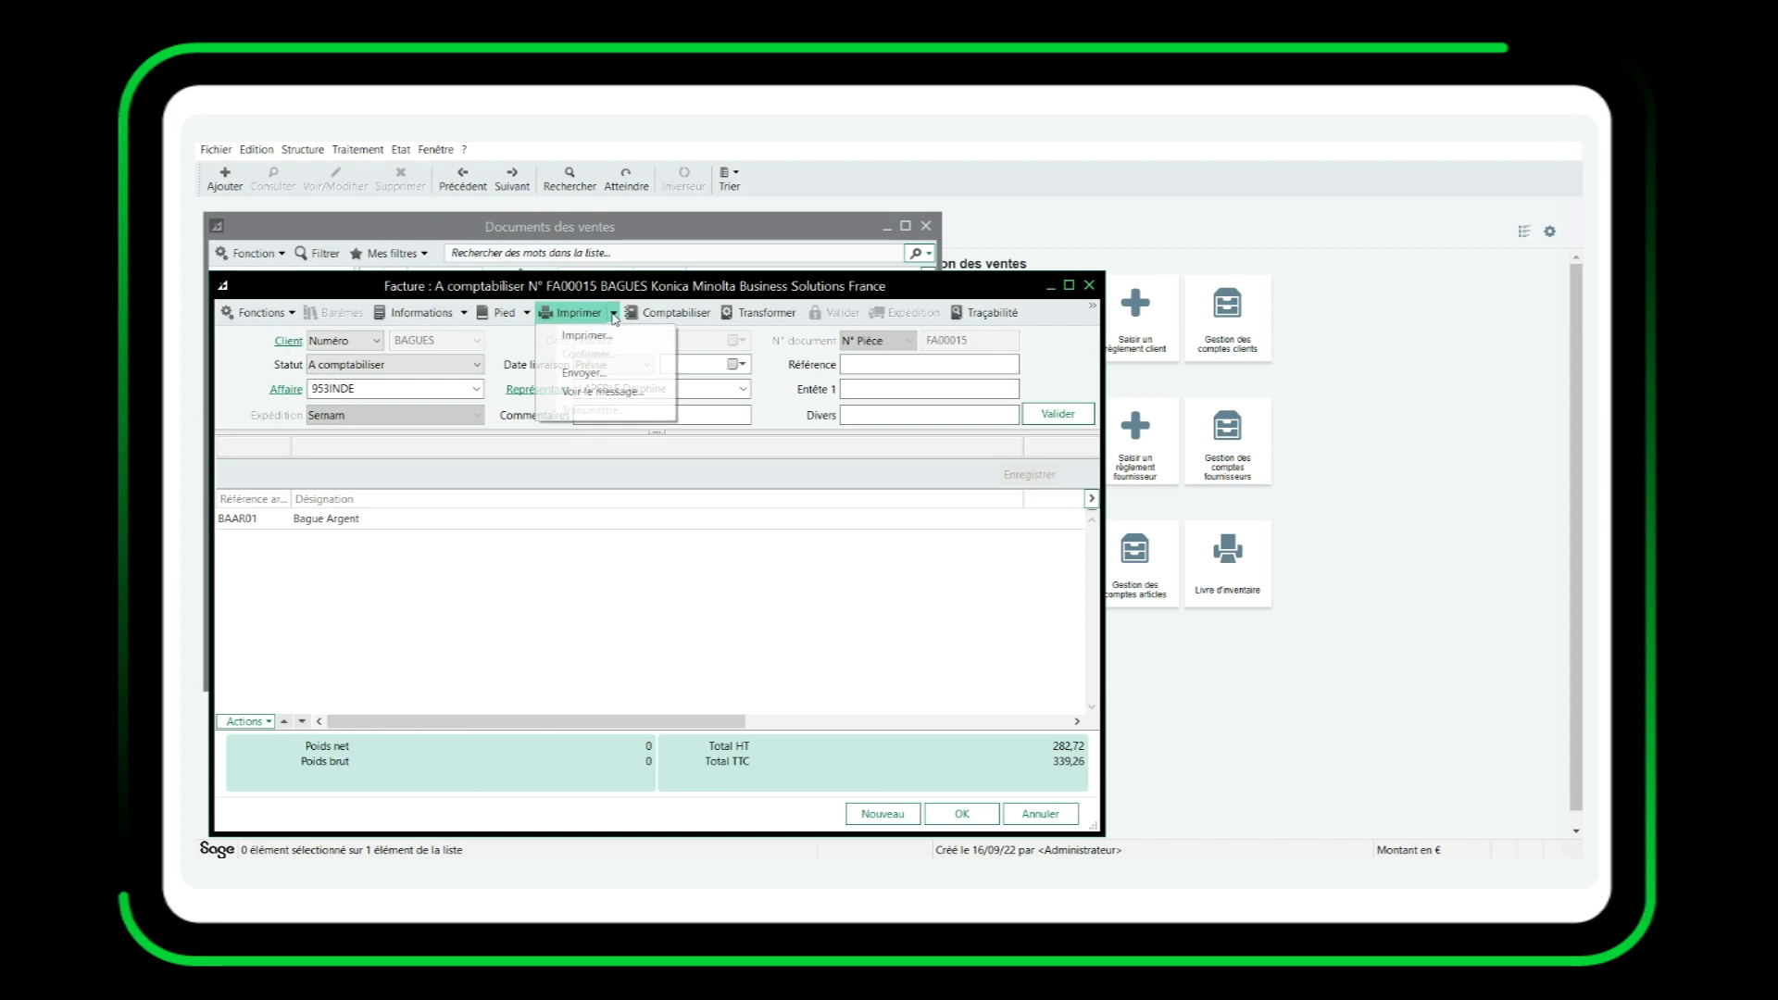
click(600, 374)
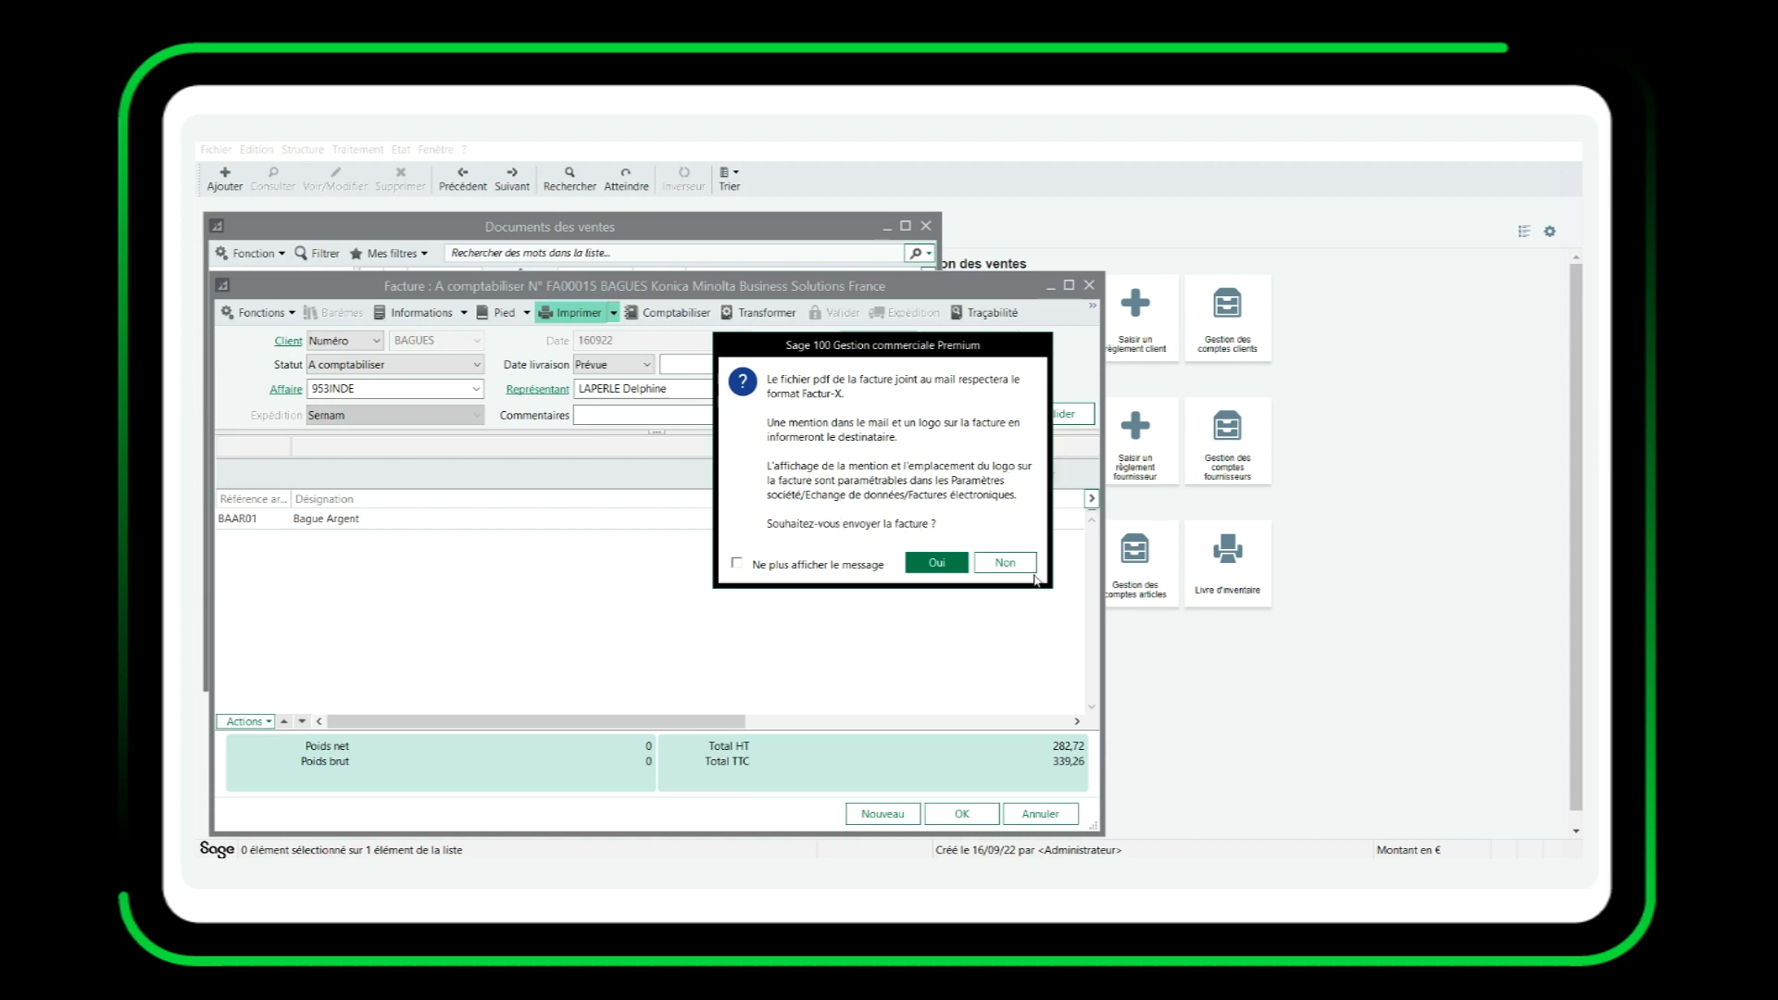
click(1005, 562)
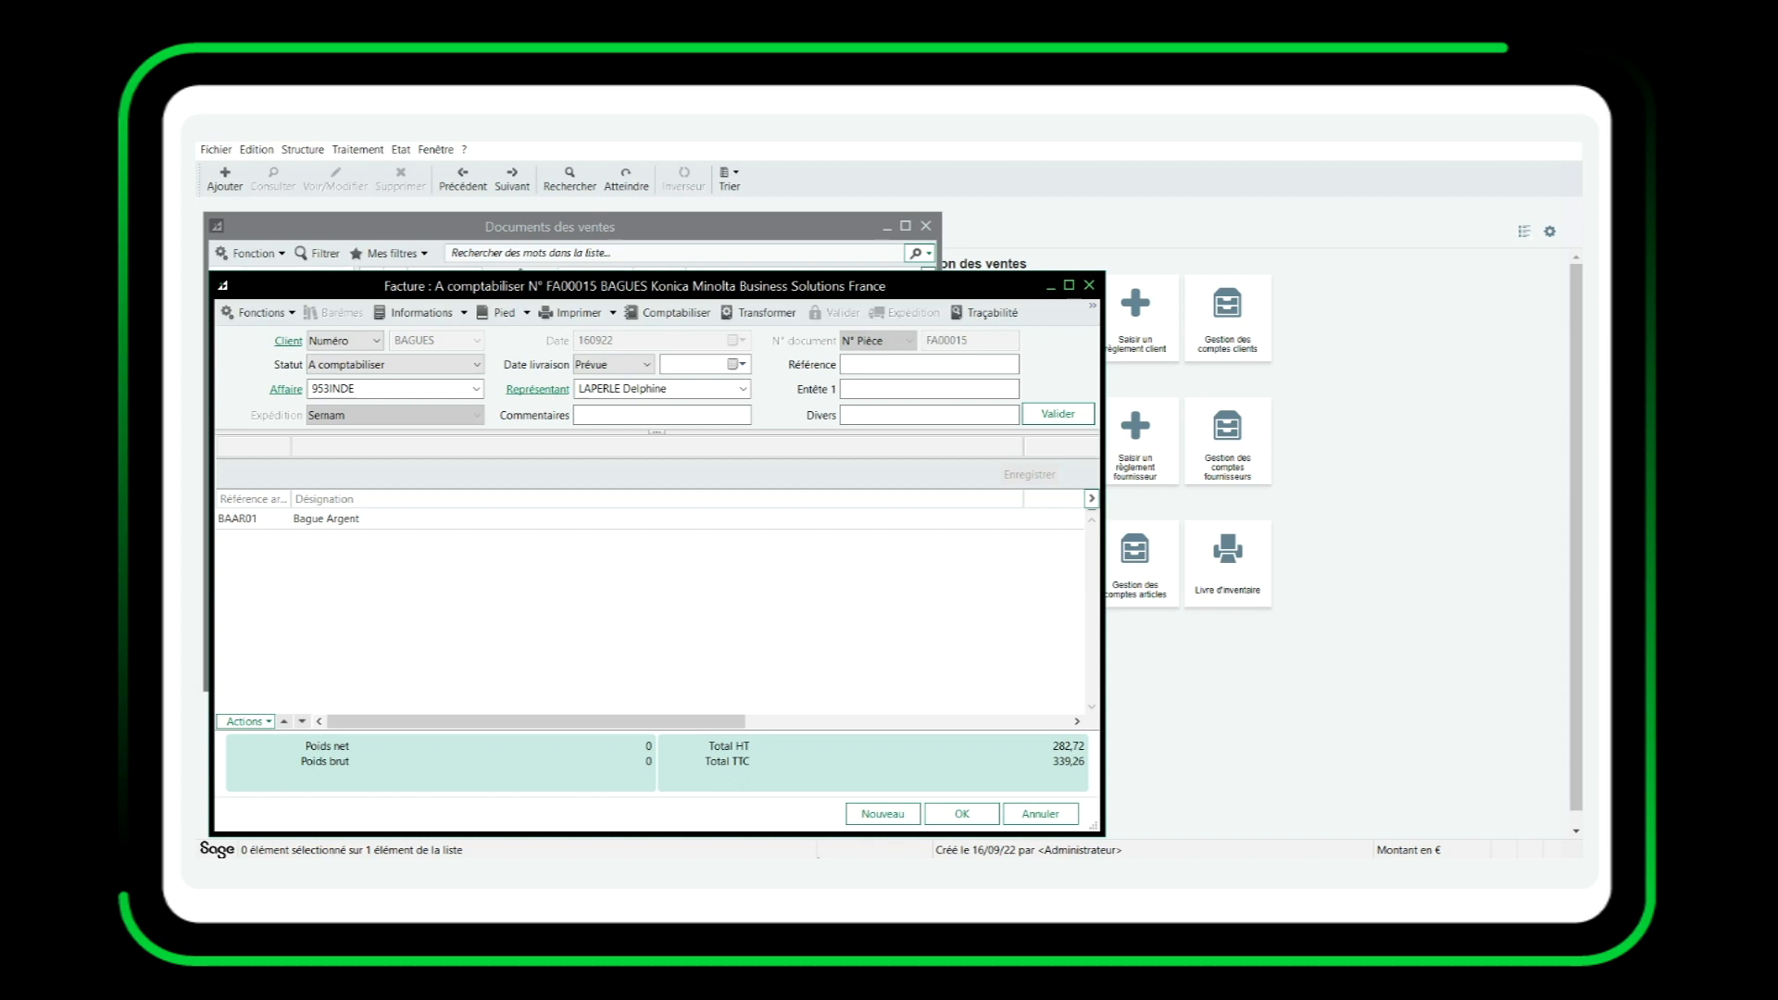
click(1089, 285)
click(925, 226)
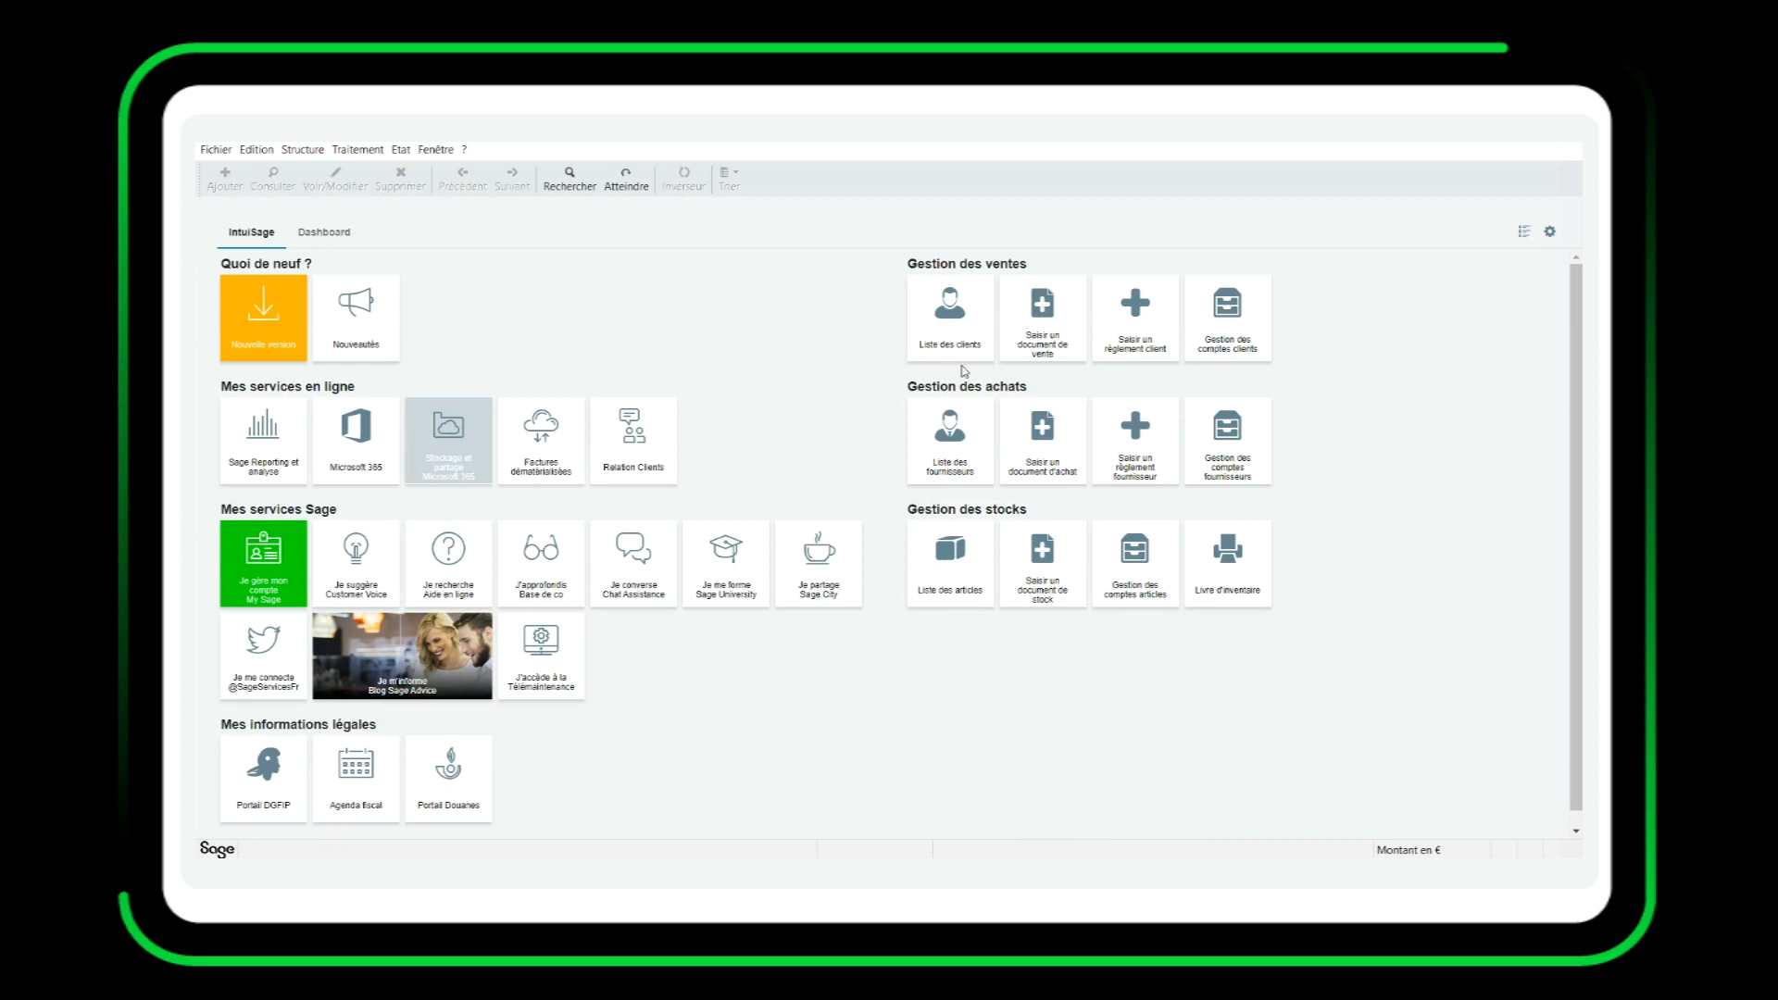
Step: Open the OPALE customer's invoice FA00018 from the sales documents list
click(357, 151)
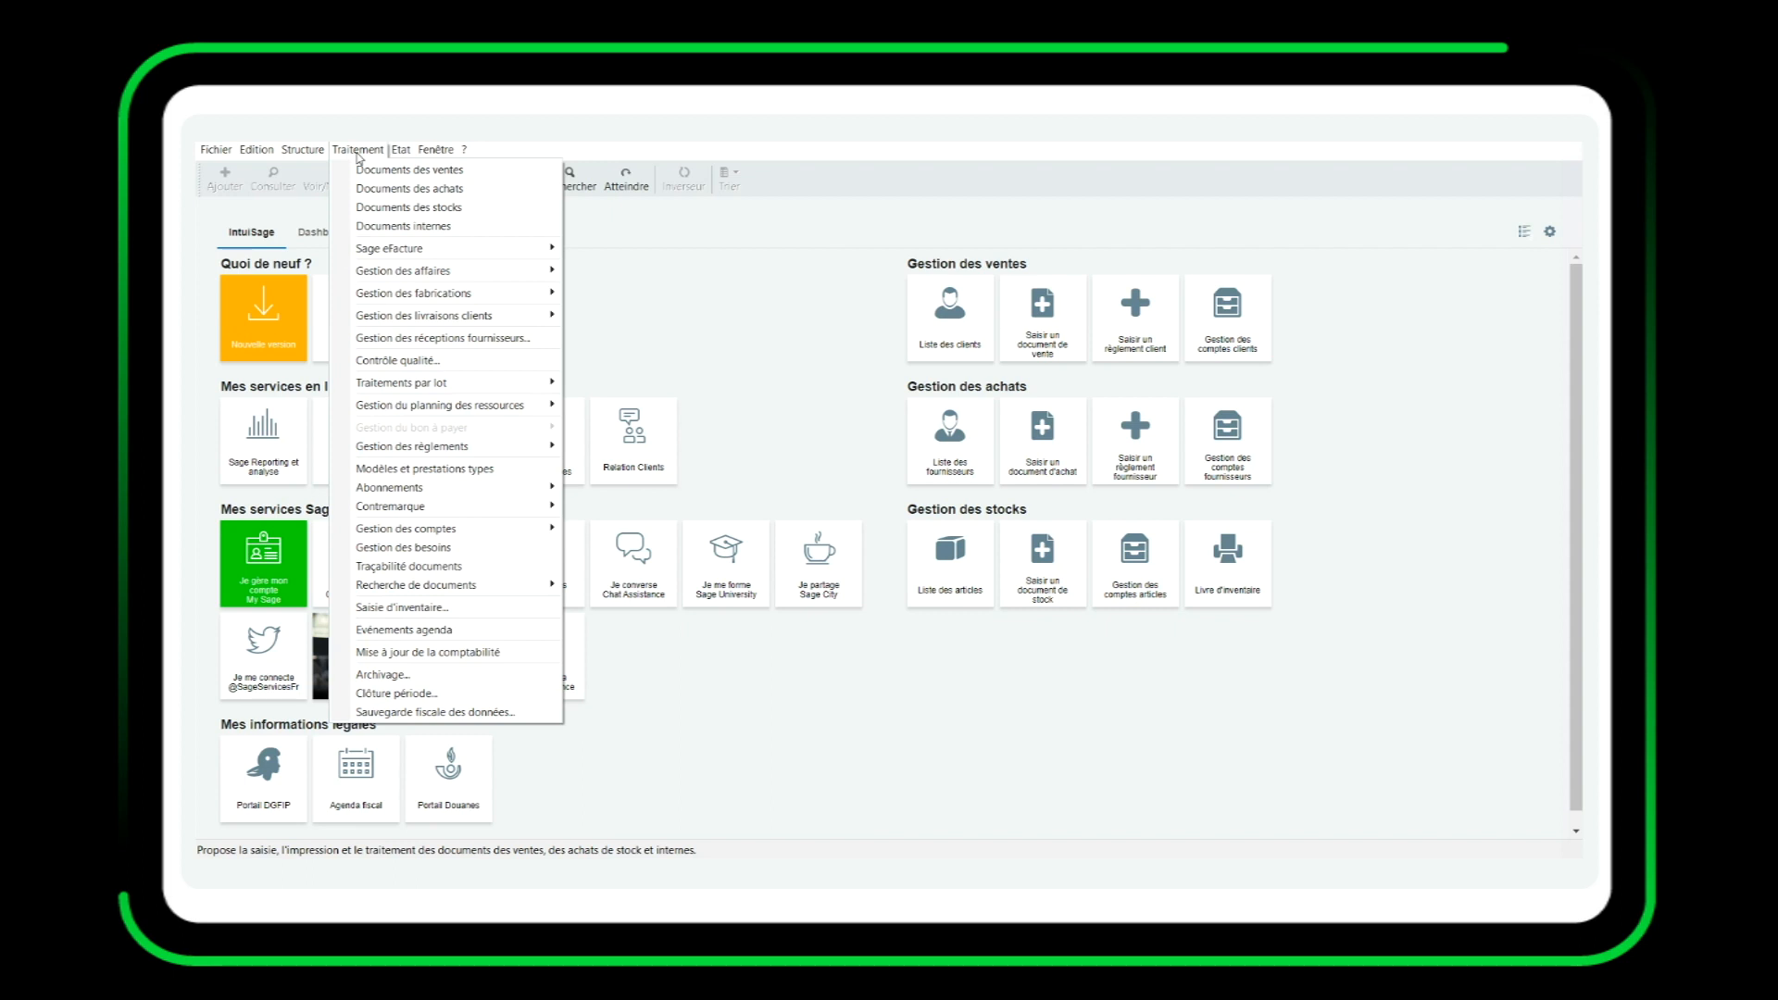
click(368, 171)
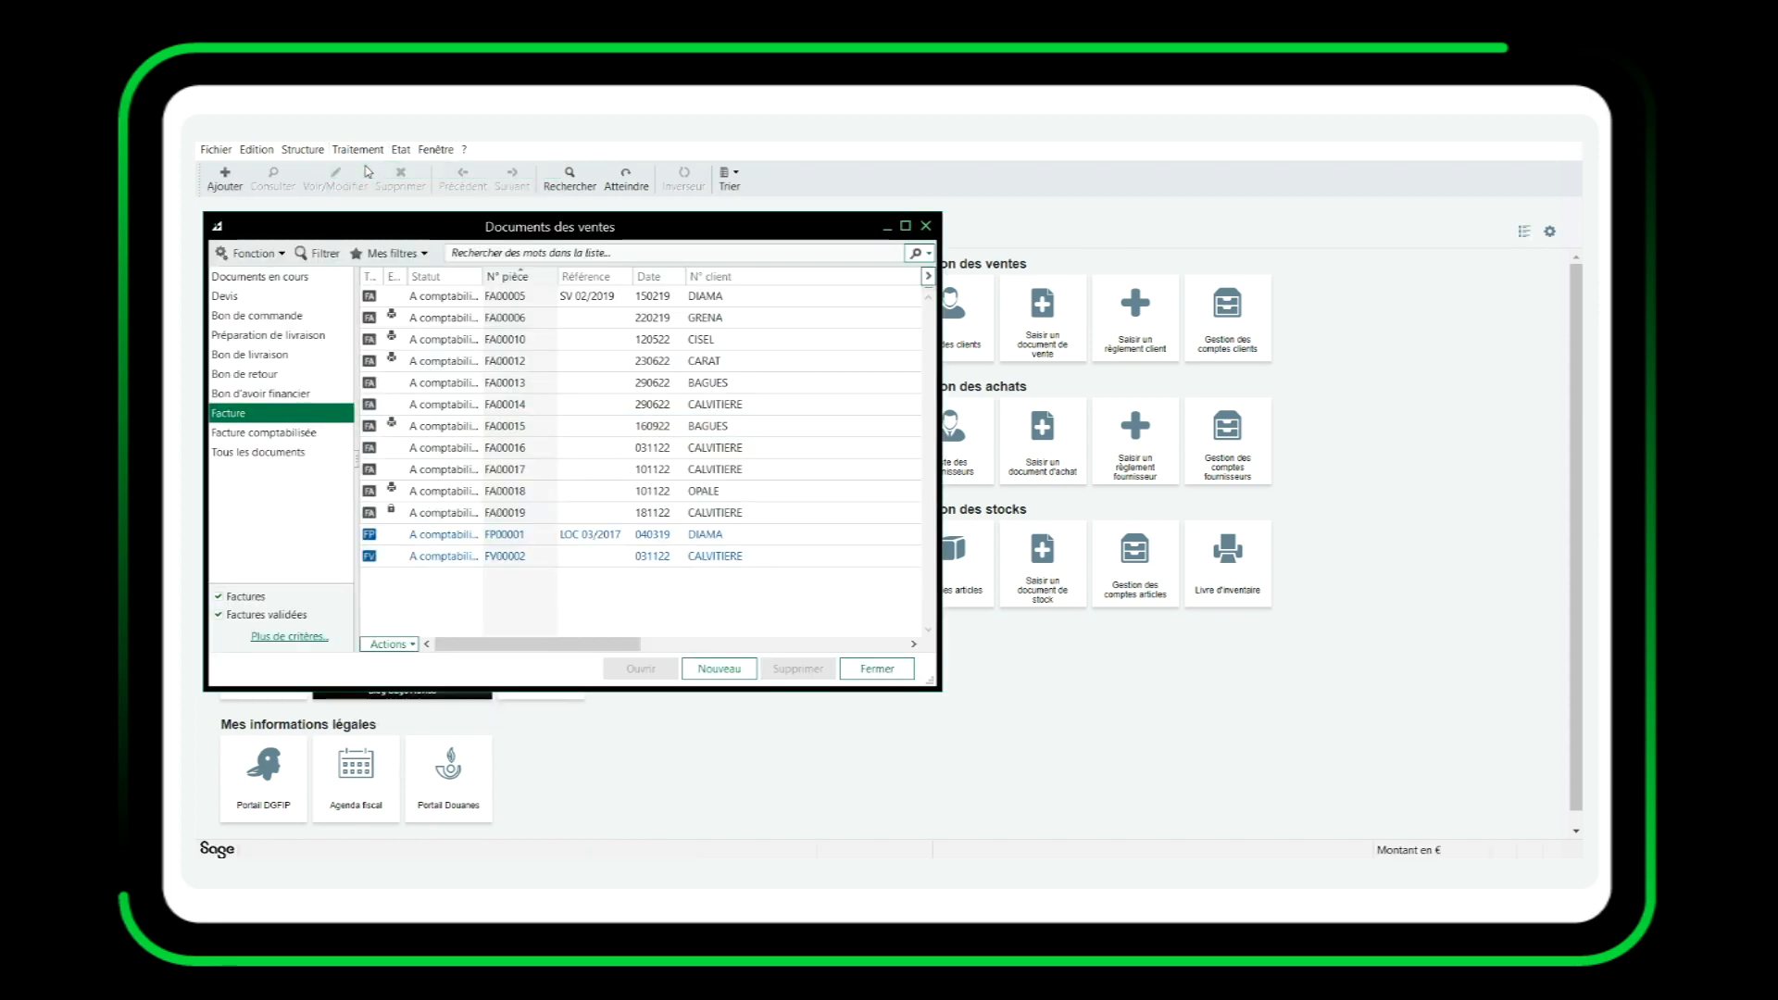
click(541, 498)
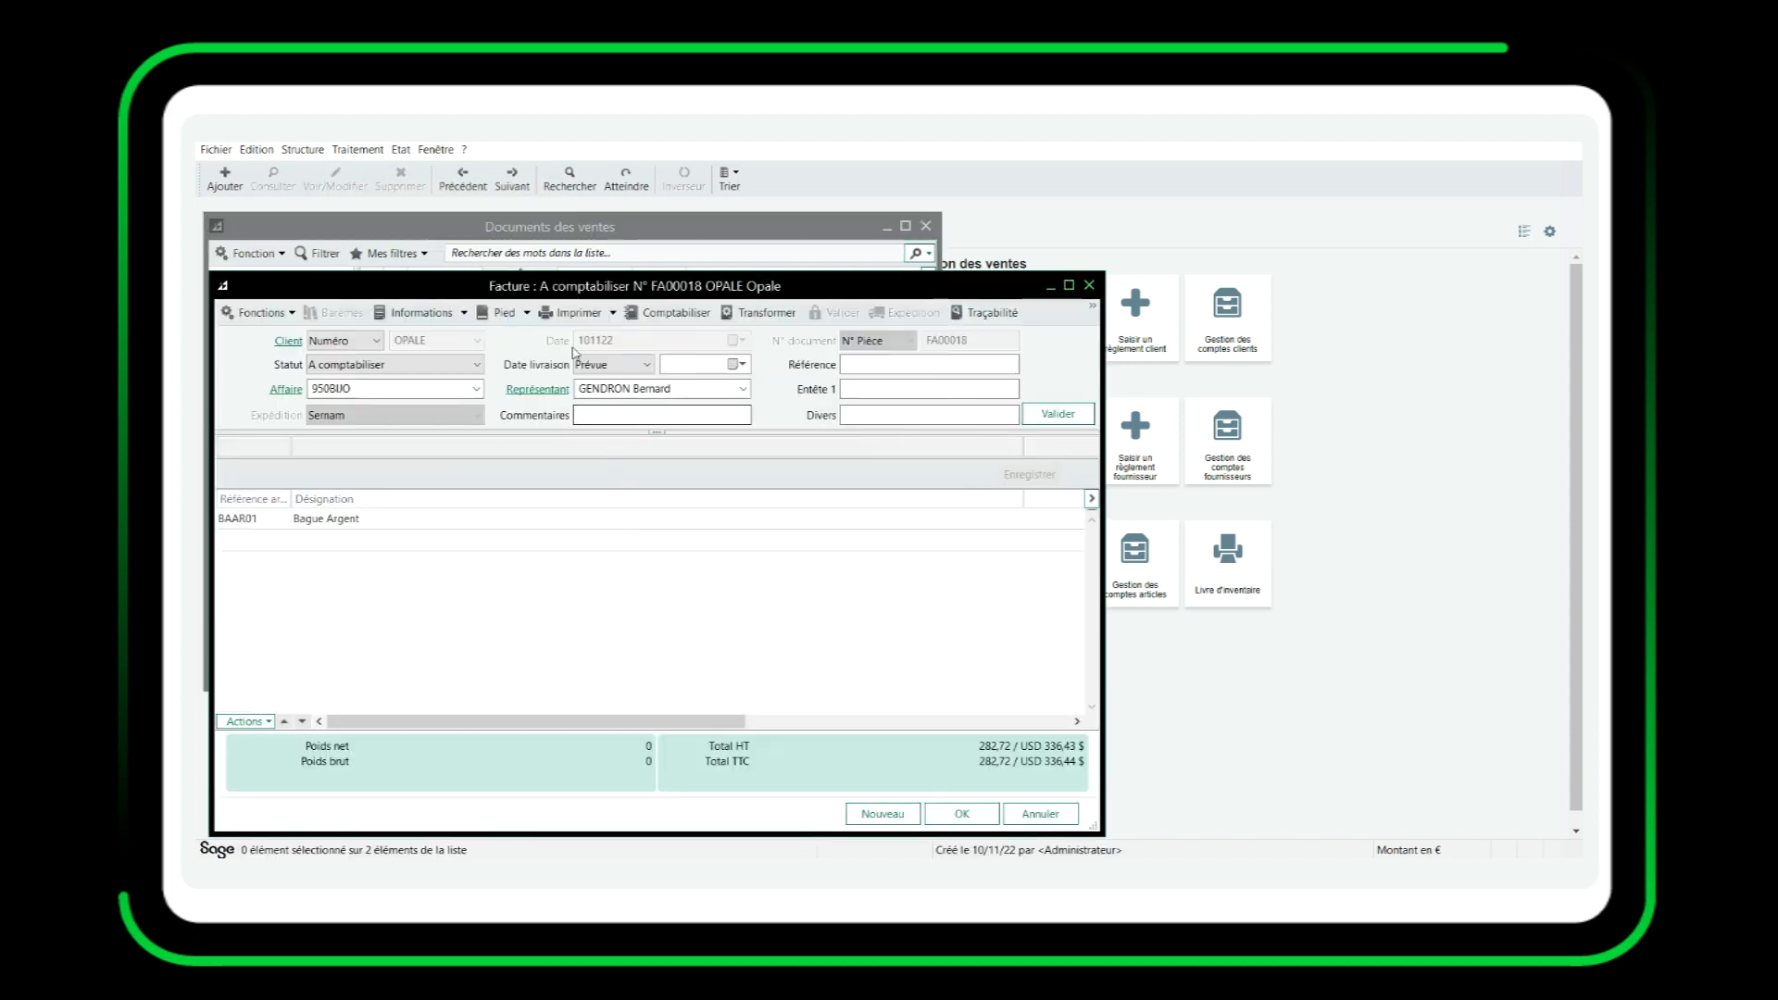
Step: Try to print invoice FA00018 to a PDF file with a customer invoice layout and close the sales documents
click(571, 312)
click(937, 547)
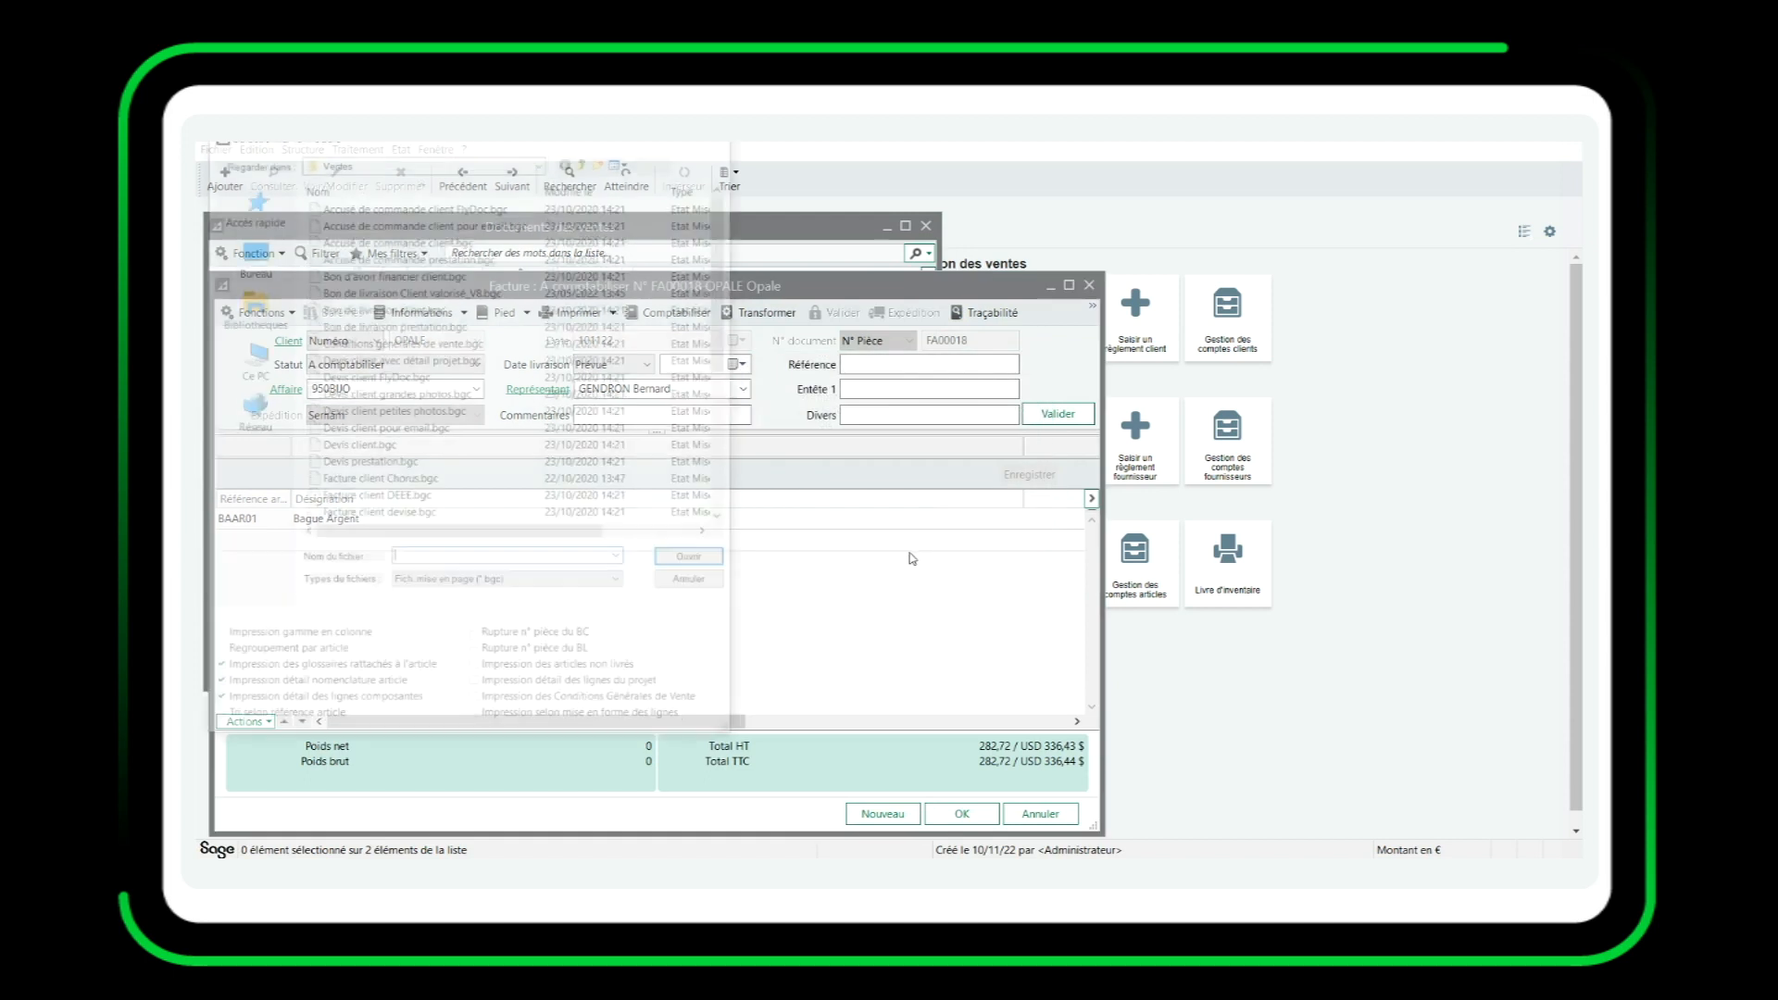
click(375, 482)
click(696, 561)
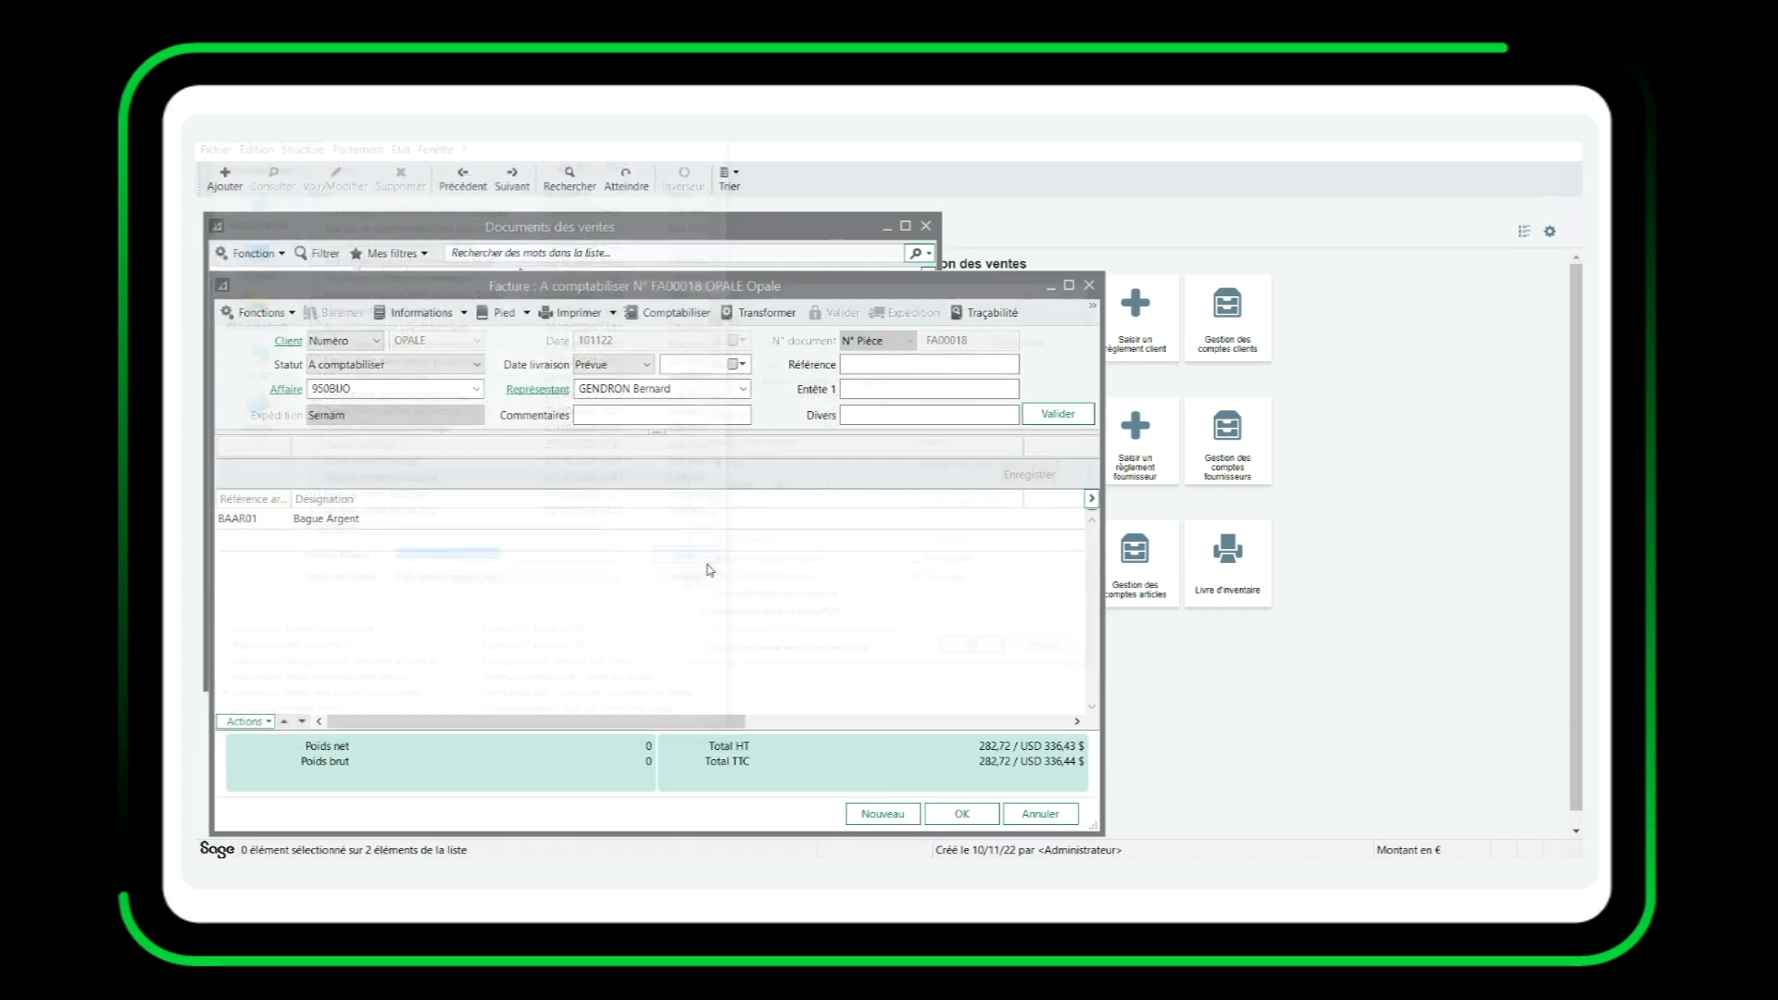
click(1000, 660)
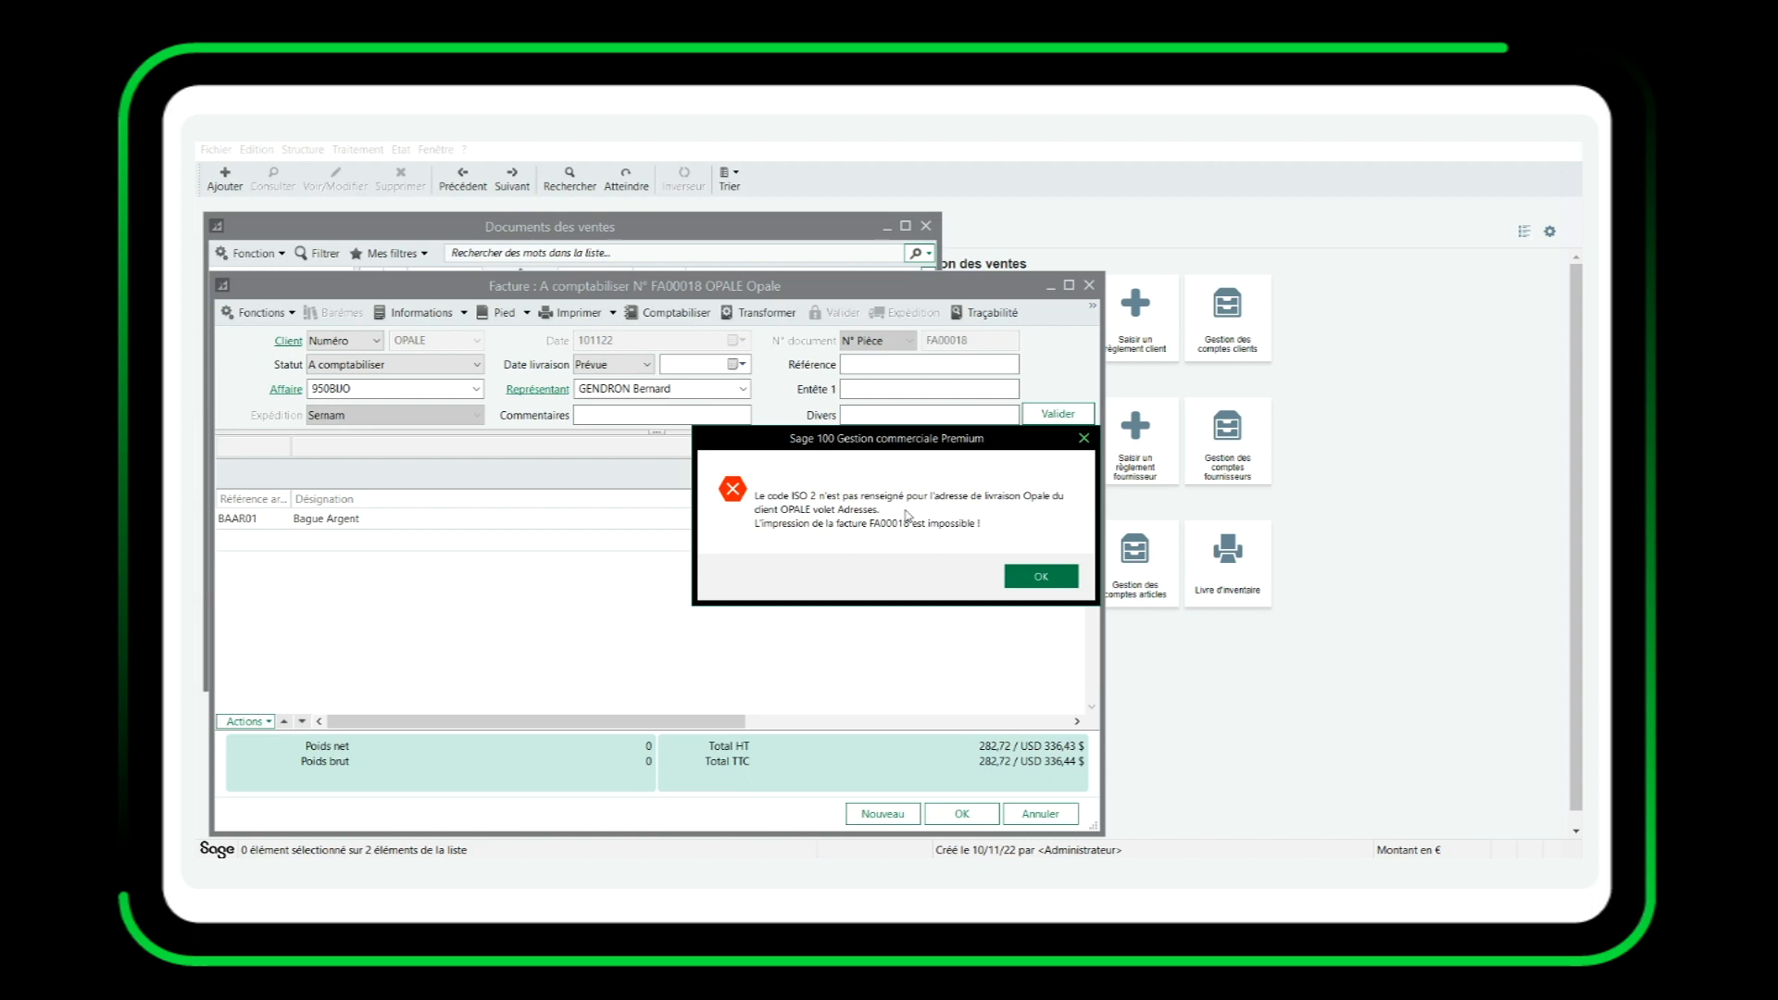
click(1046, 578)
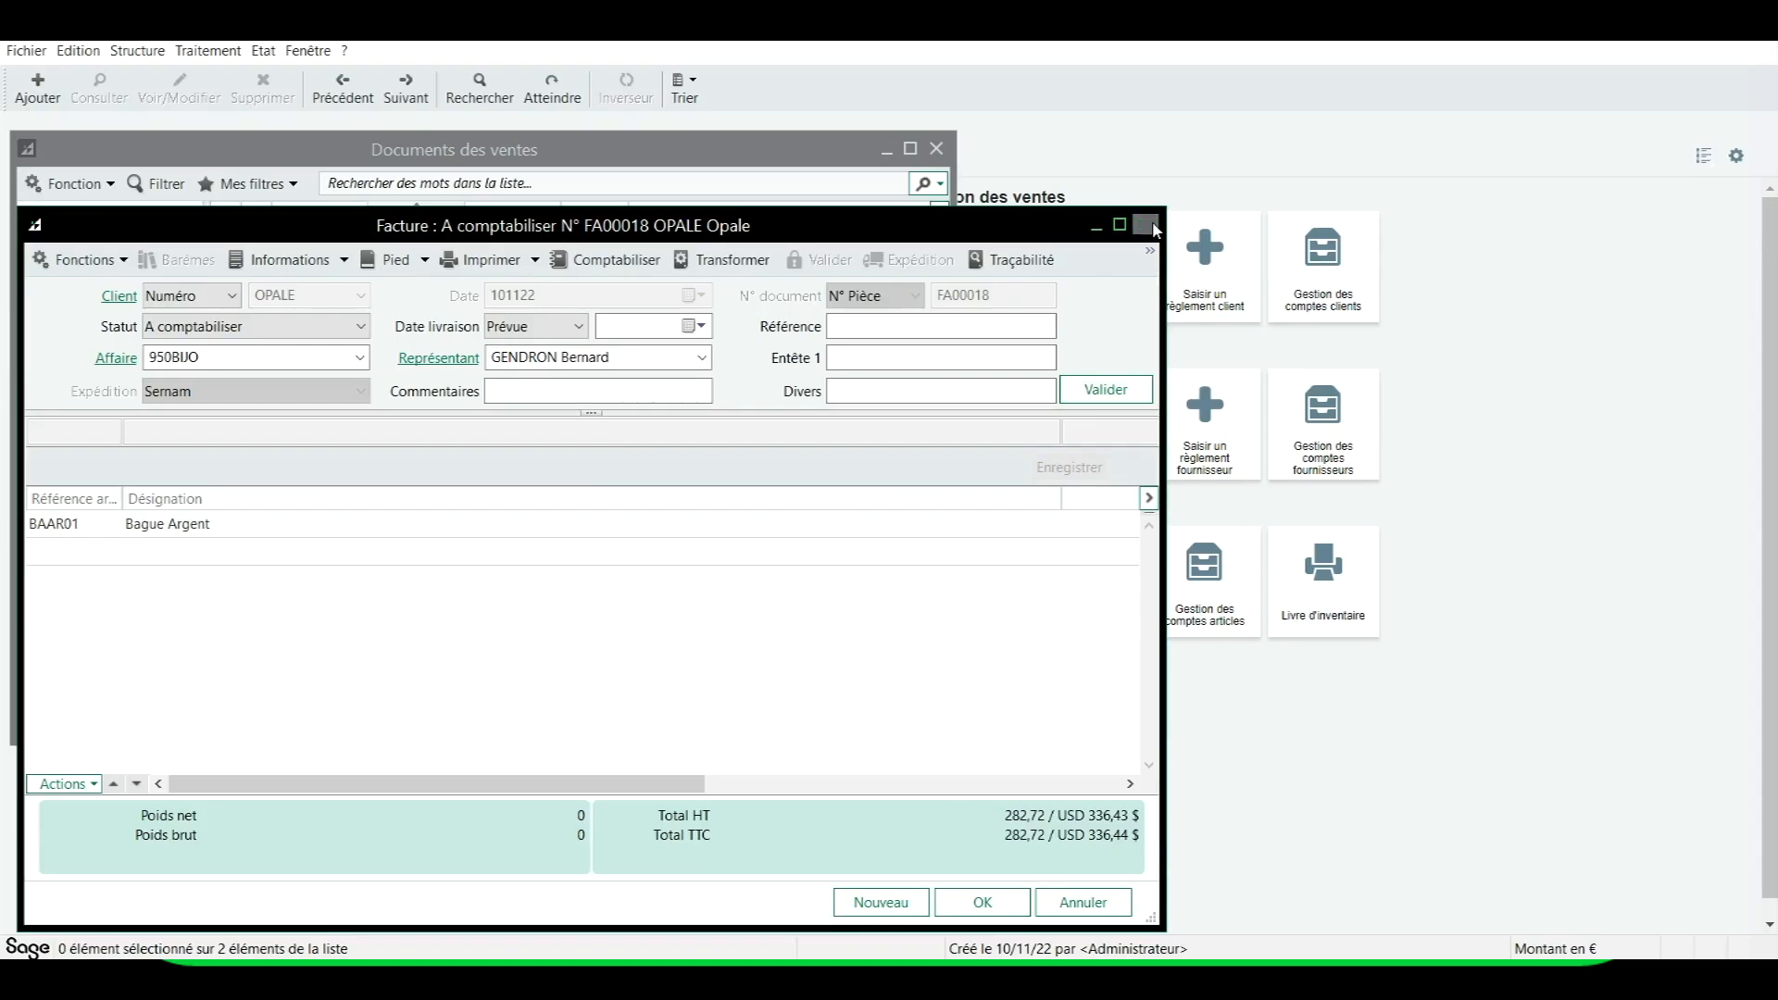
click(1089, 285)
click(938, 150)
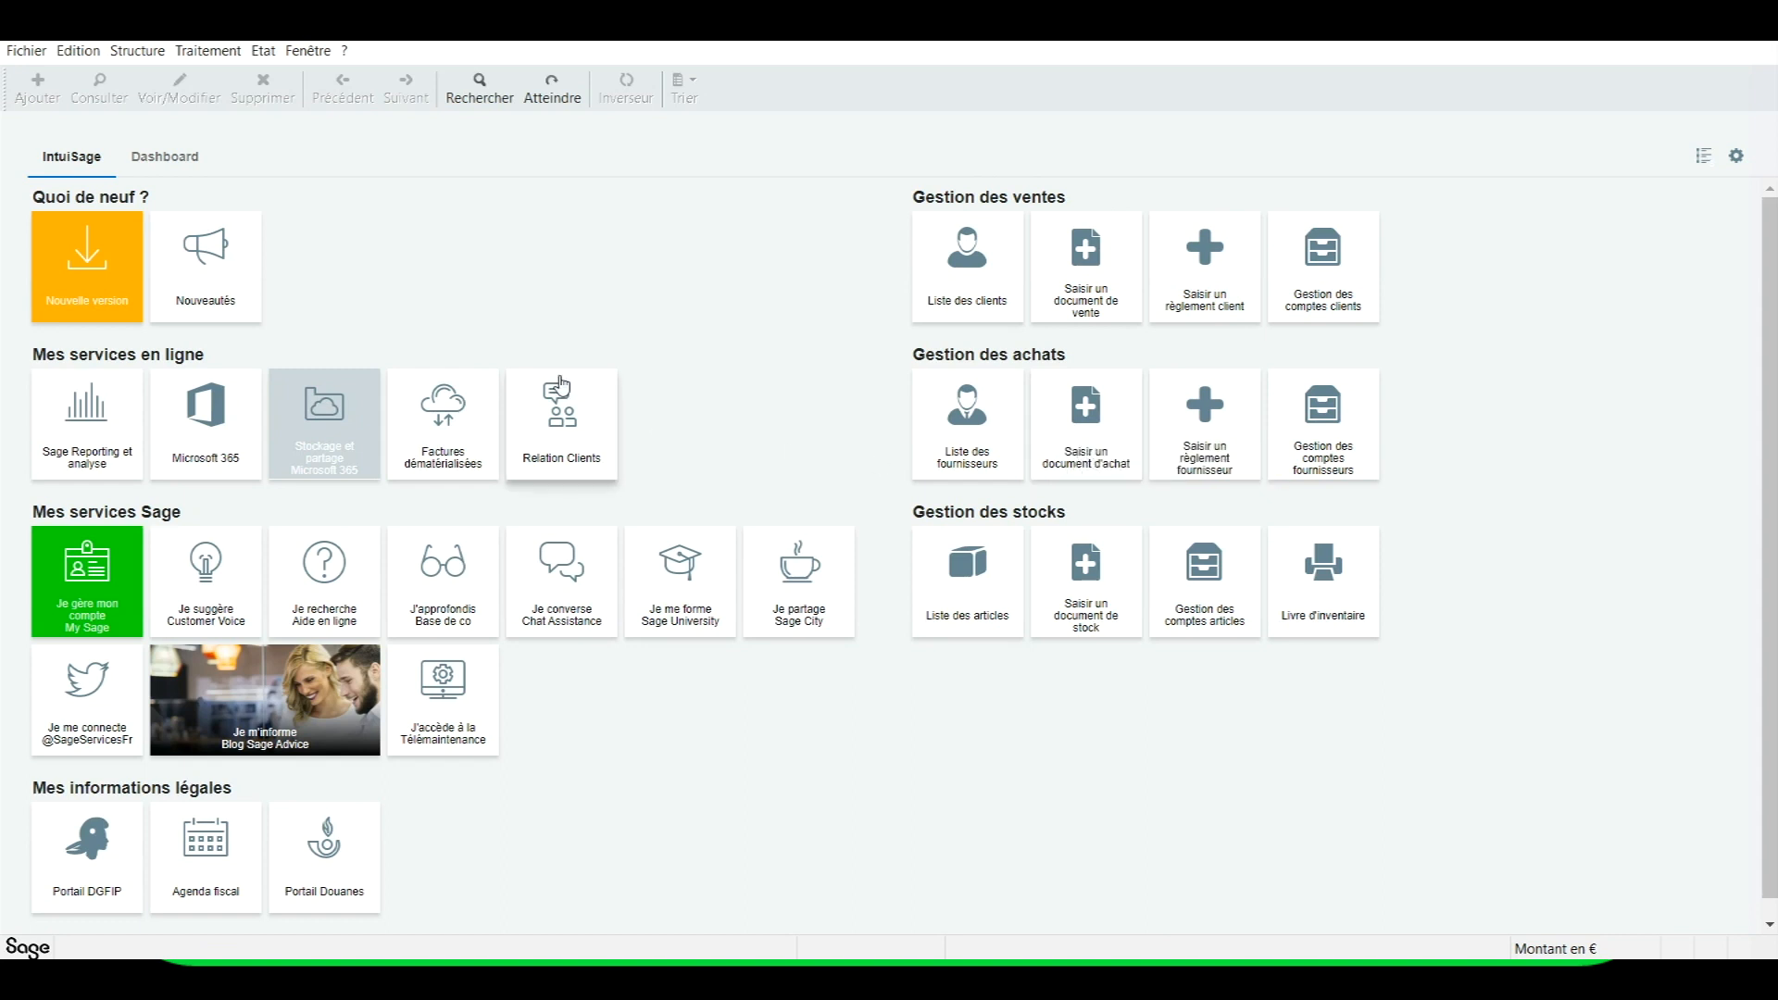
Step: Examine the reason and category codes of the new-vehicle intra-community delivery VAT exemption mention in the company's VAT and tax settings
click(24, 52)
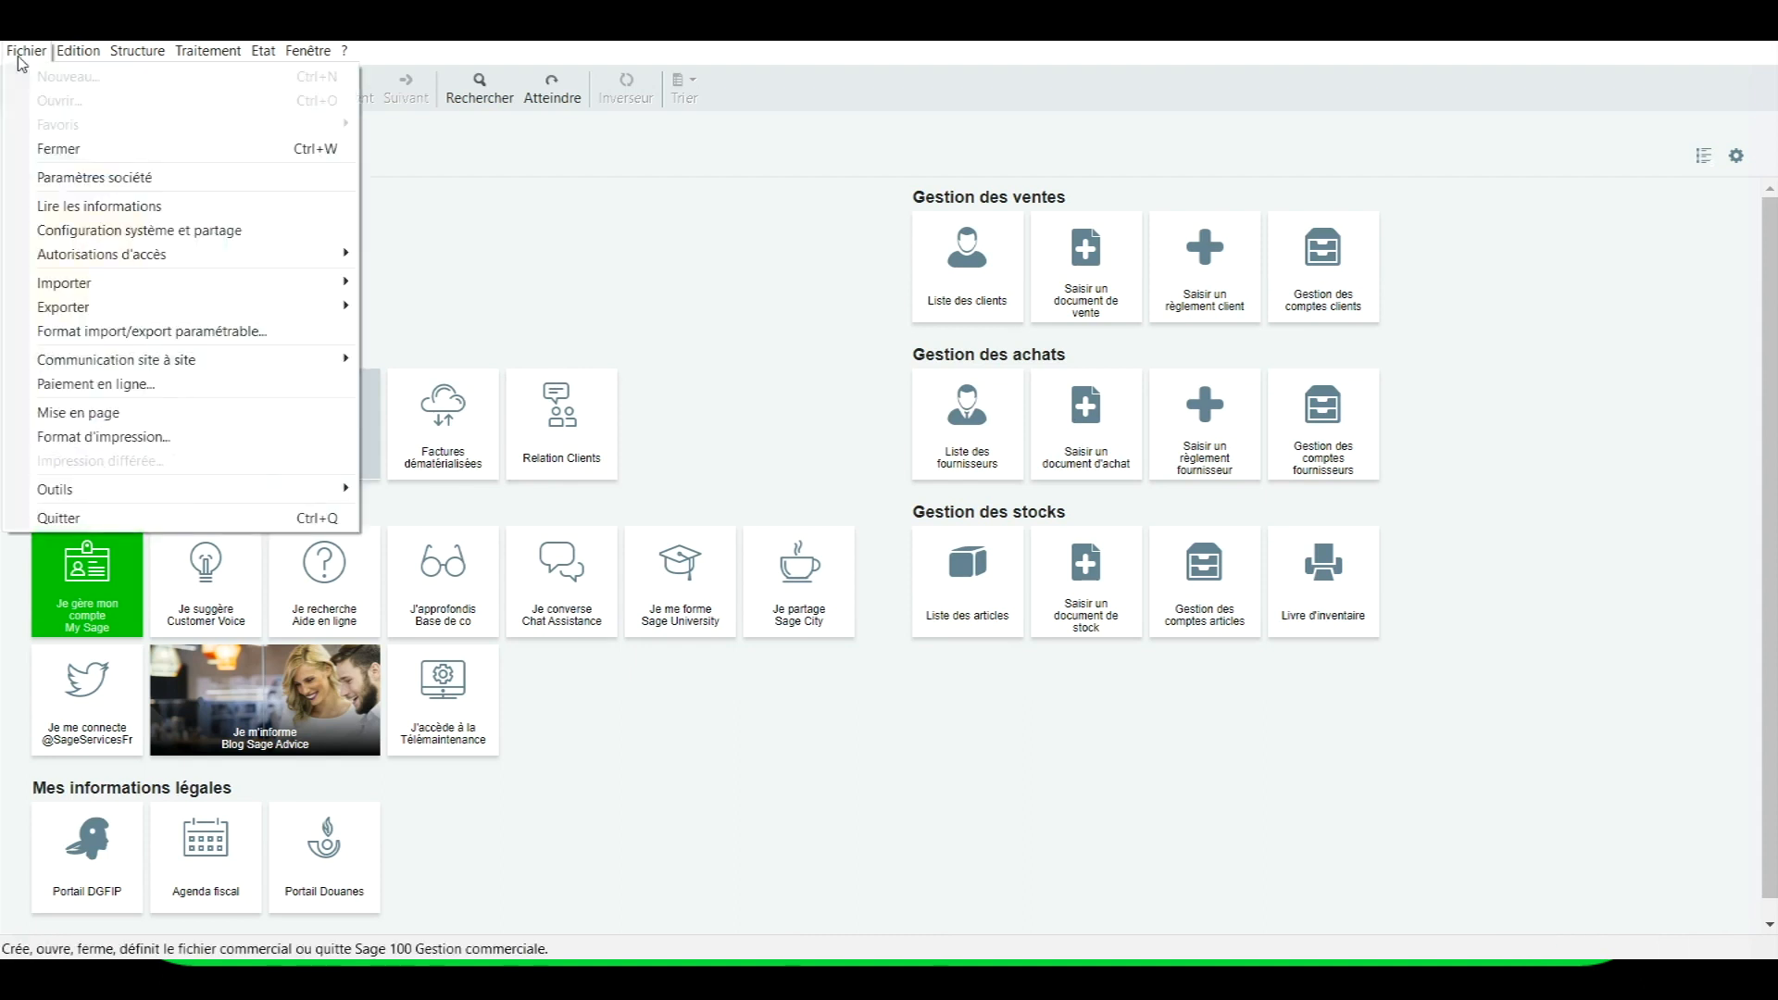
click(65, 183)
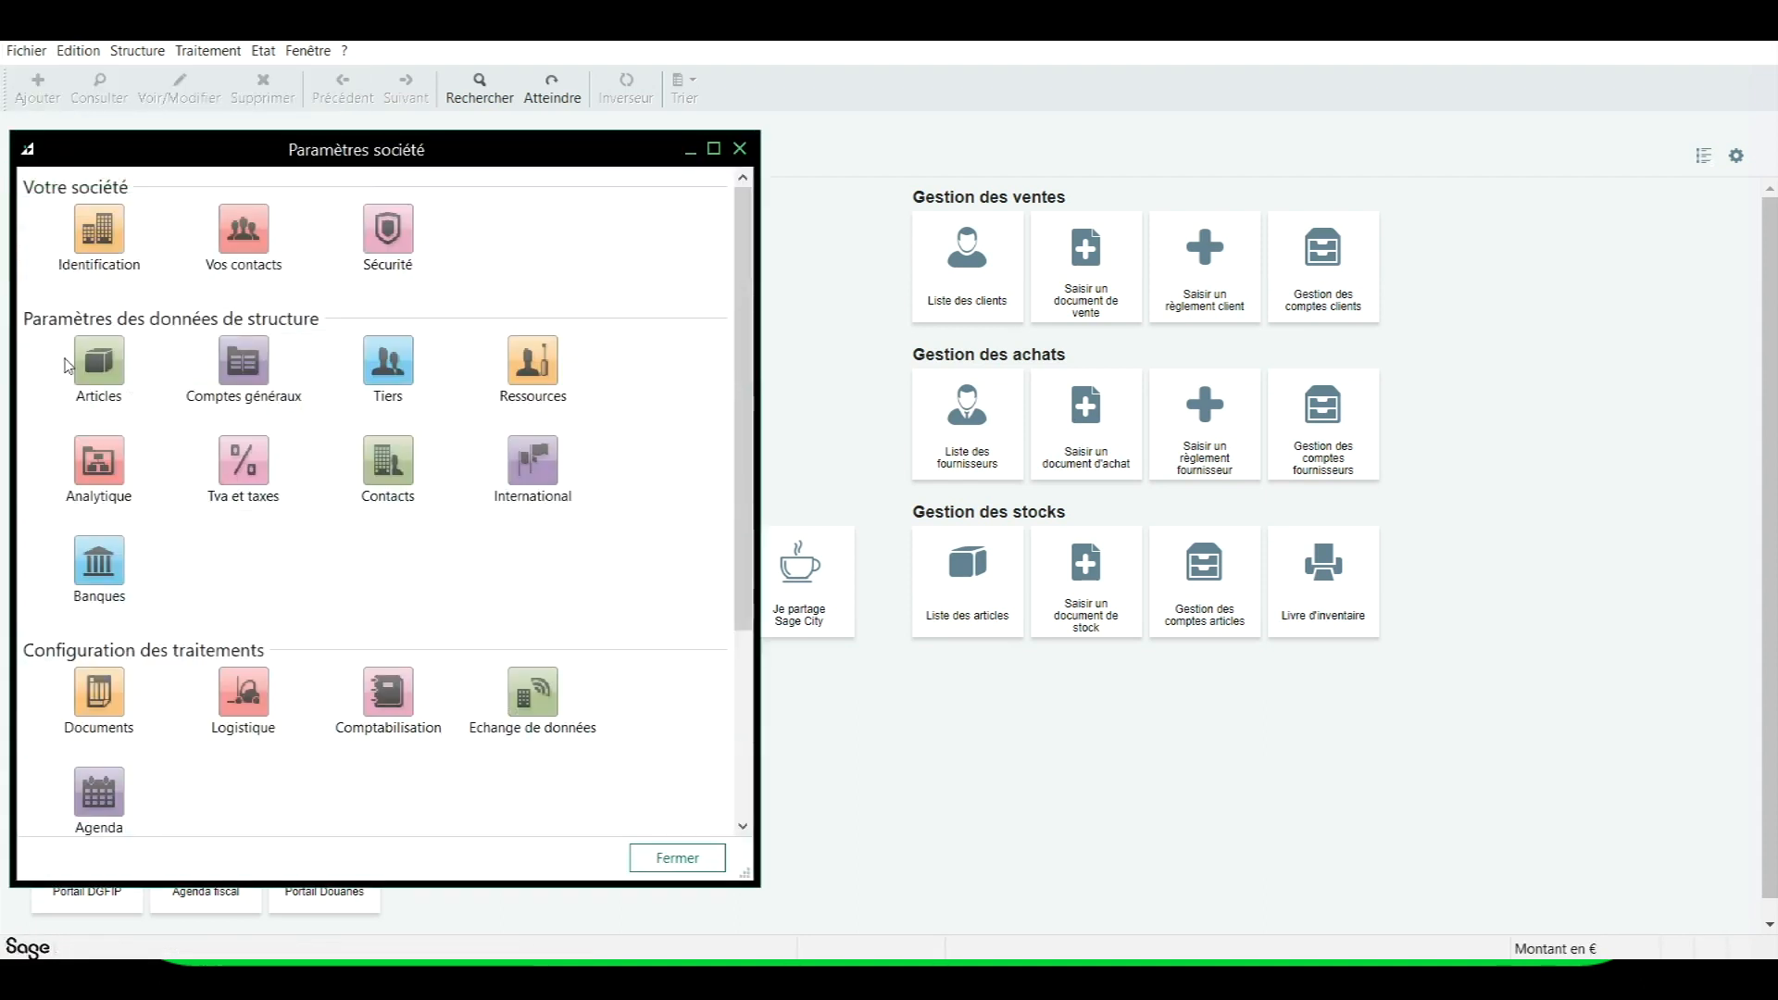
click(245, 484)
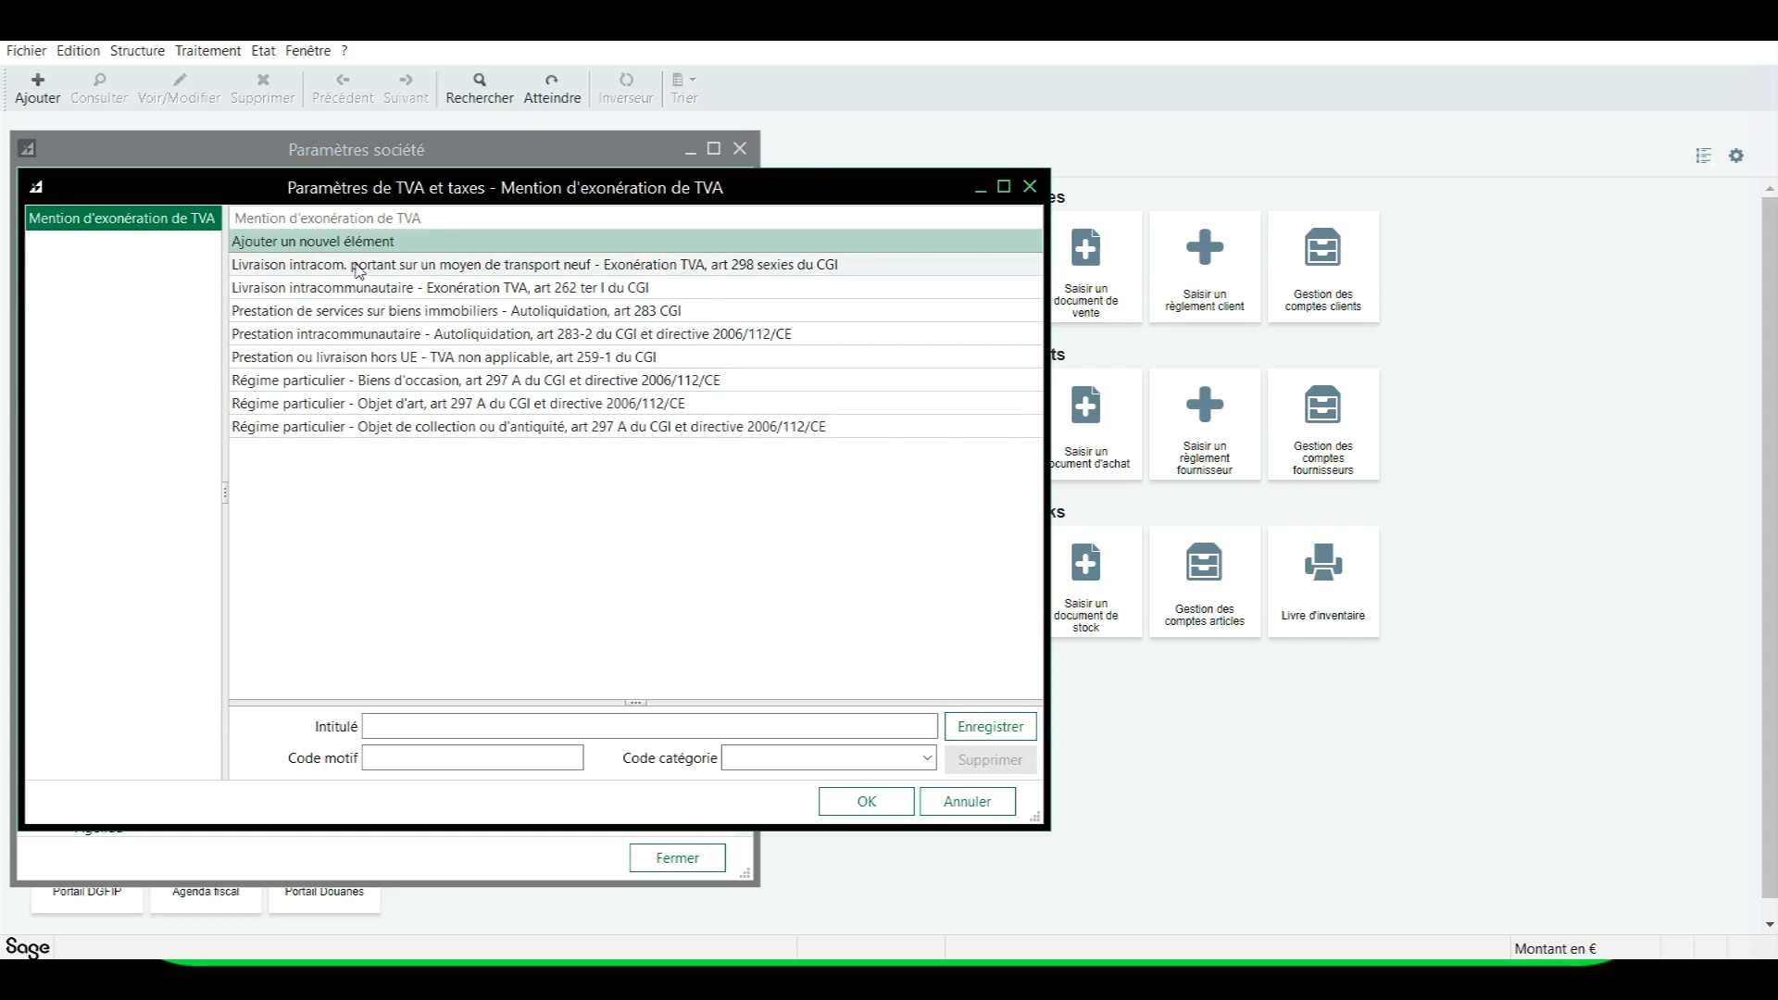
click(411, 266)
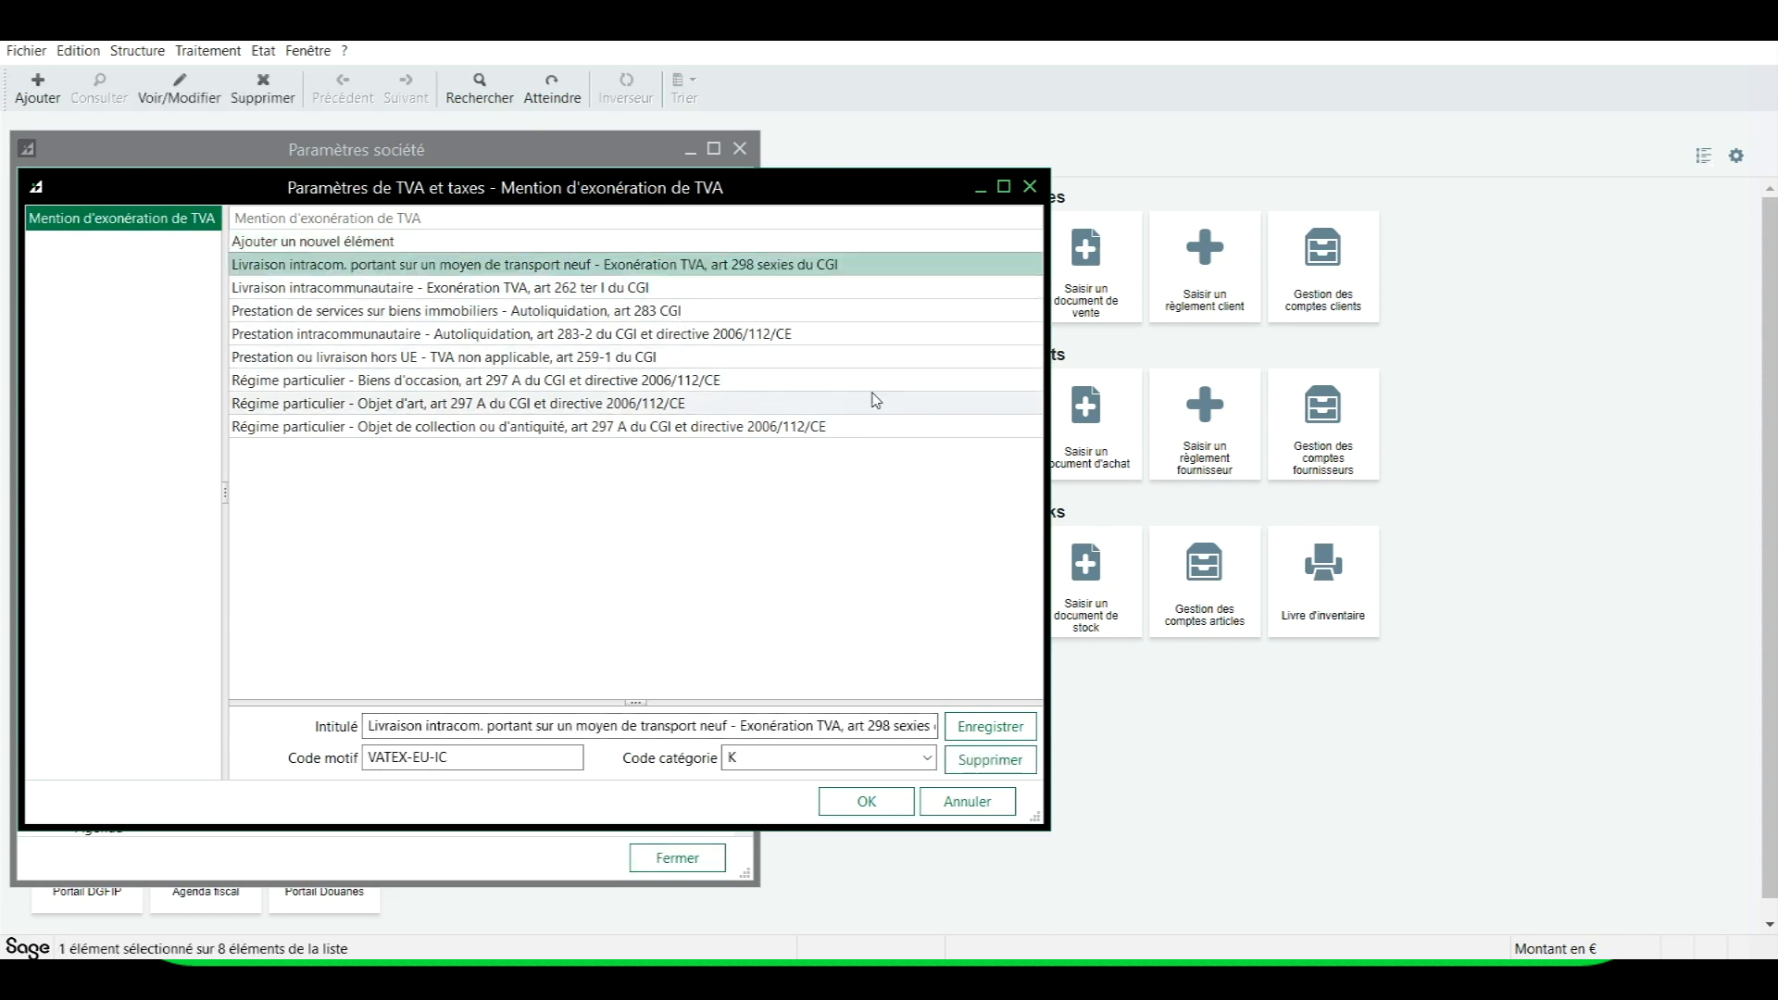
click(1029, 187)
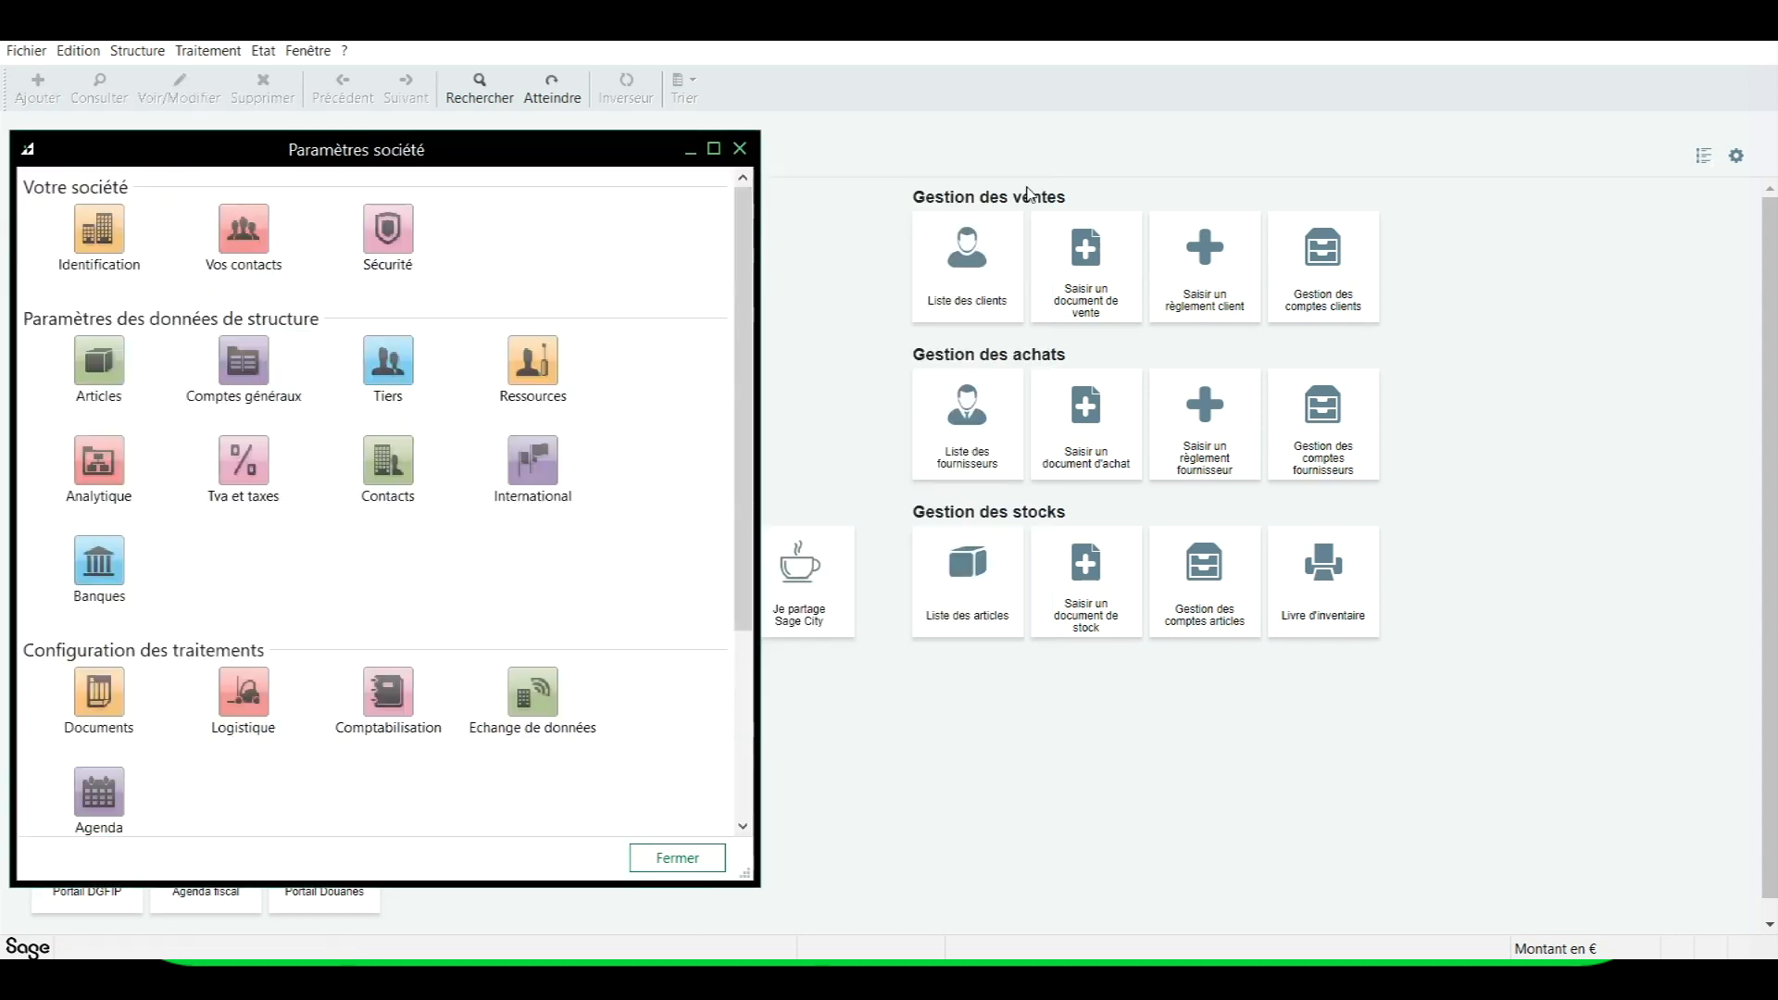
click(740, 149)
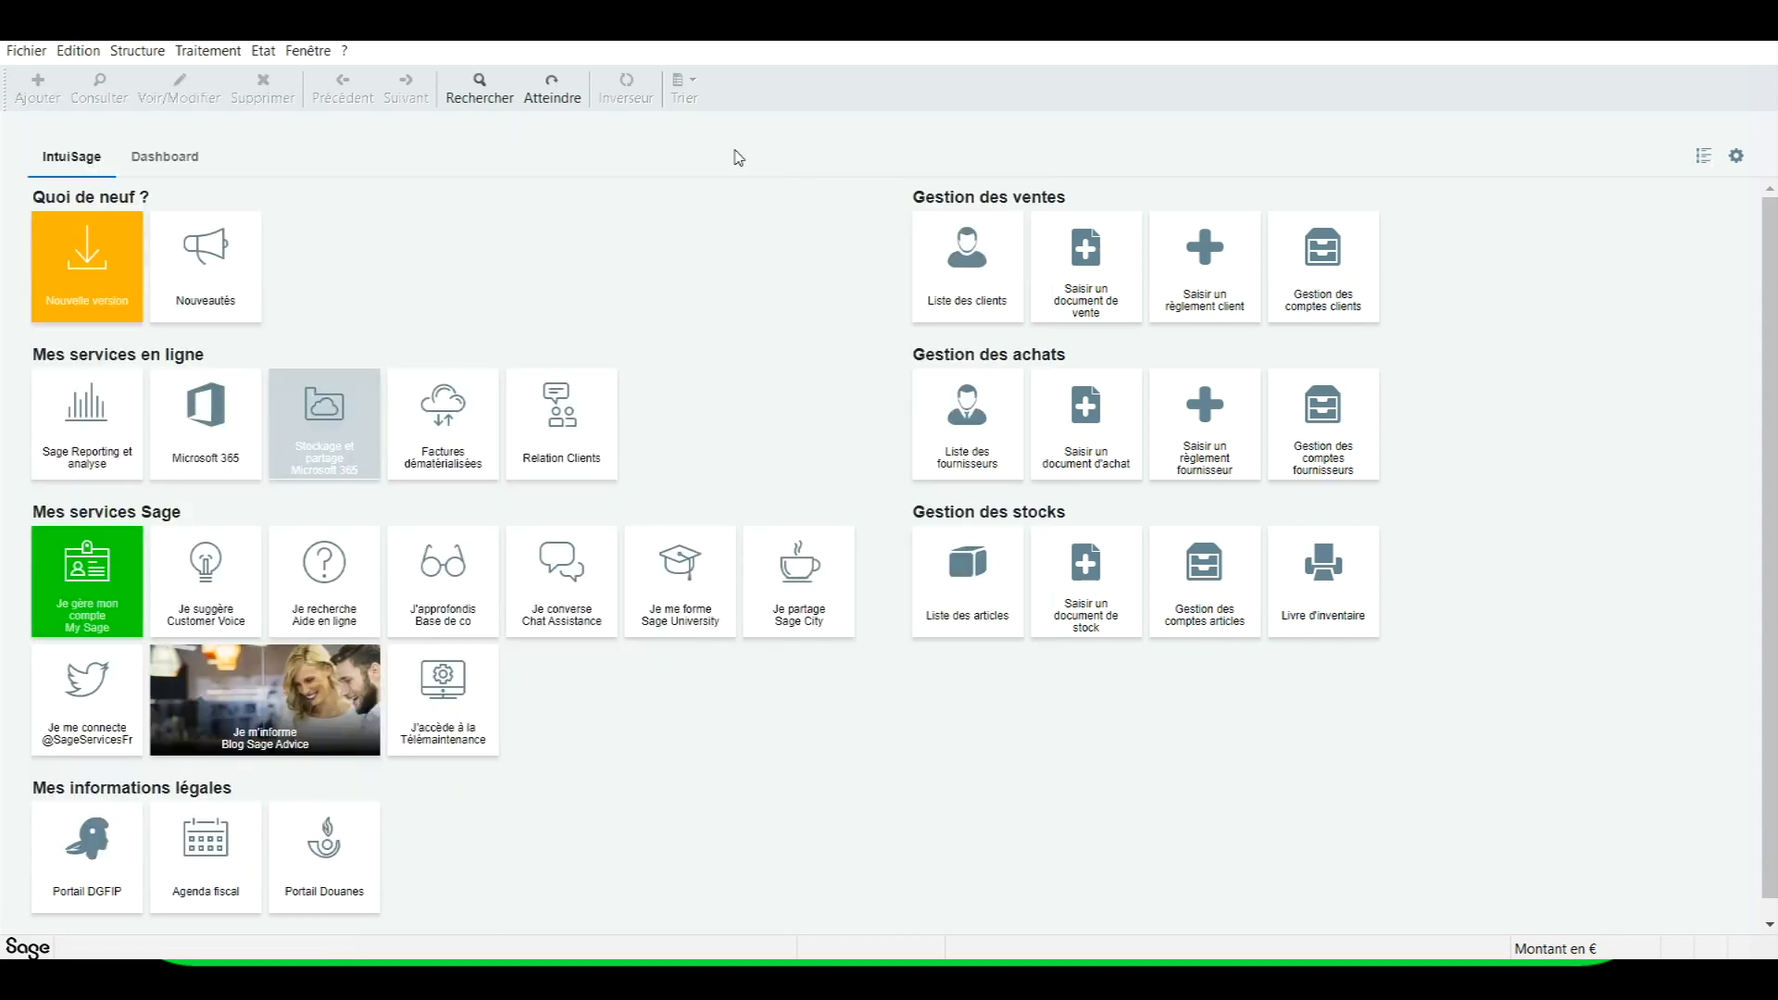
Step: Set the exemption mention of tax rate C00 to Prestation de services sur biens immobiliers - Autoliquidation, art 283 CGI, and save it
click(117, 53)
mouse_move(156, 162)
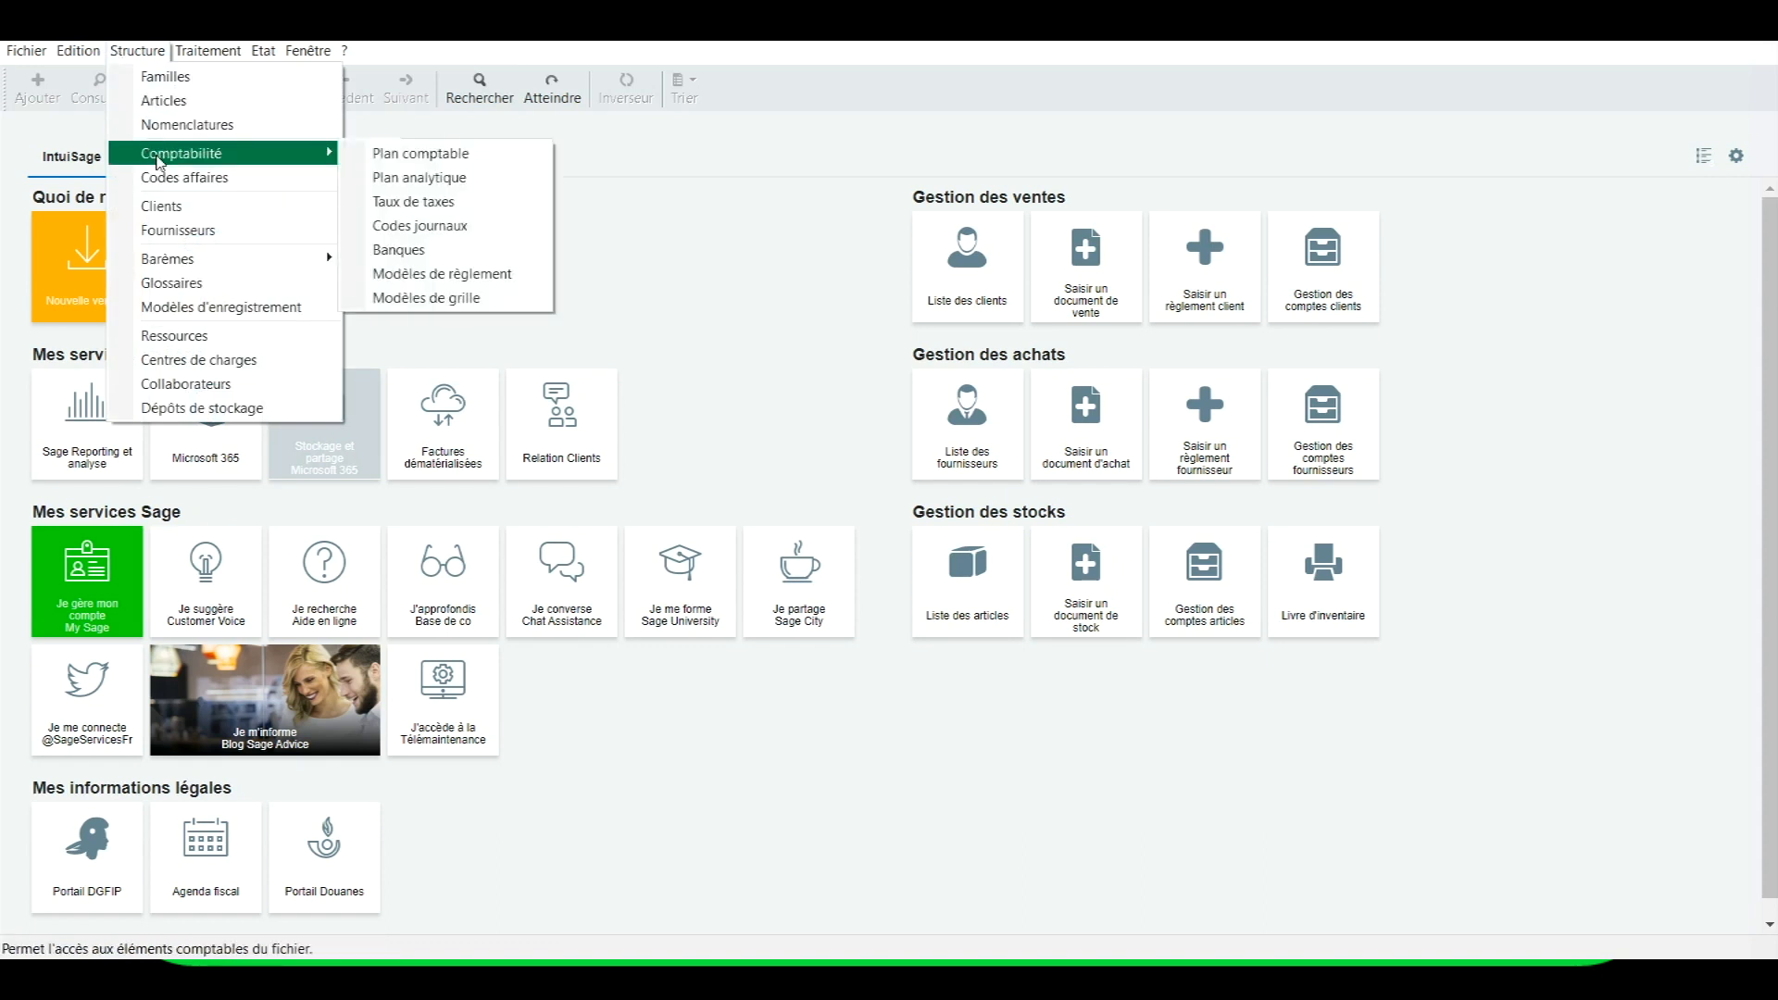
click(478, 203)
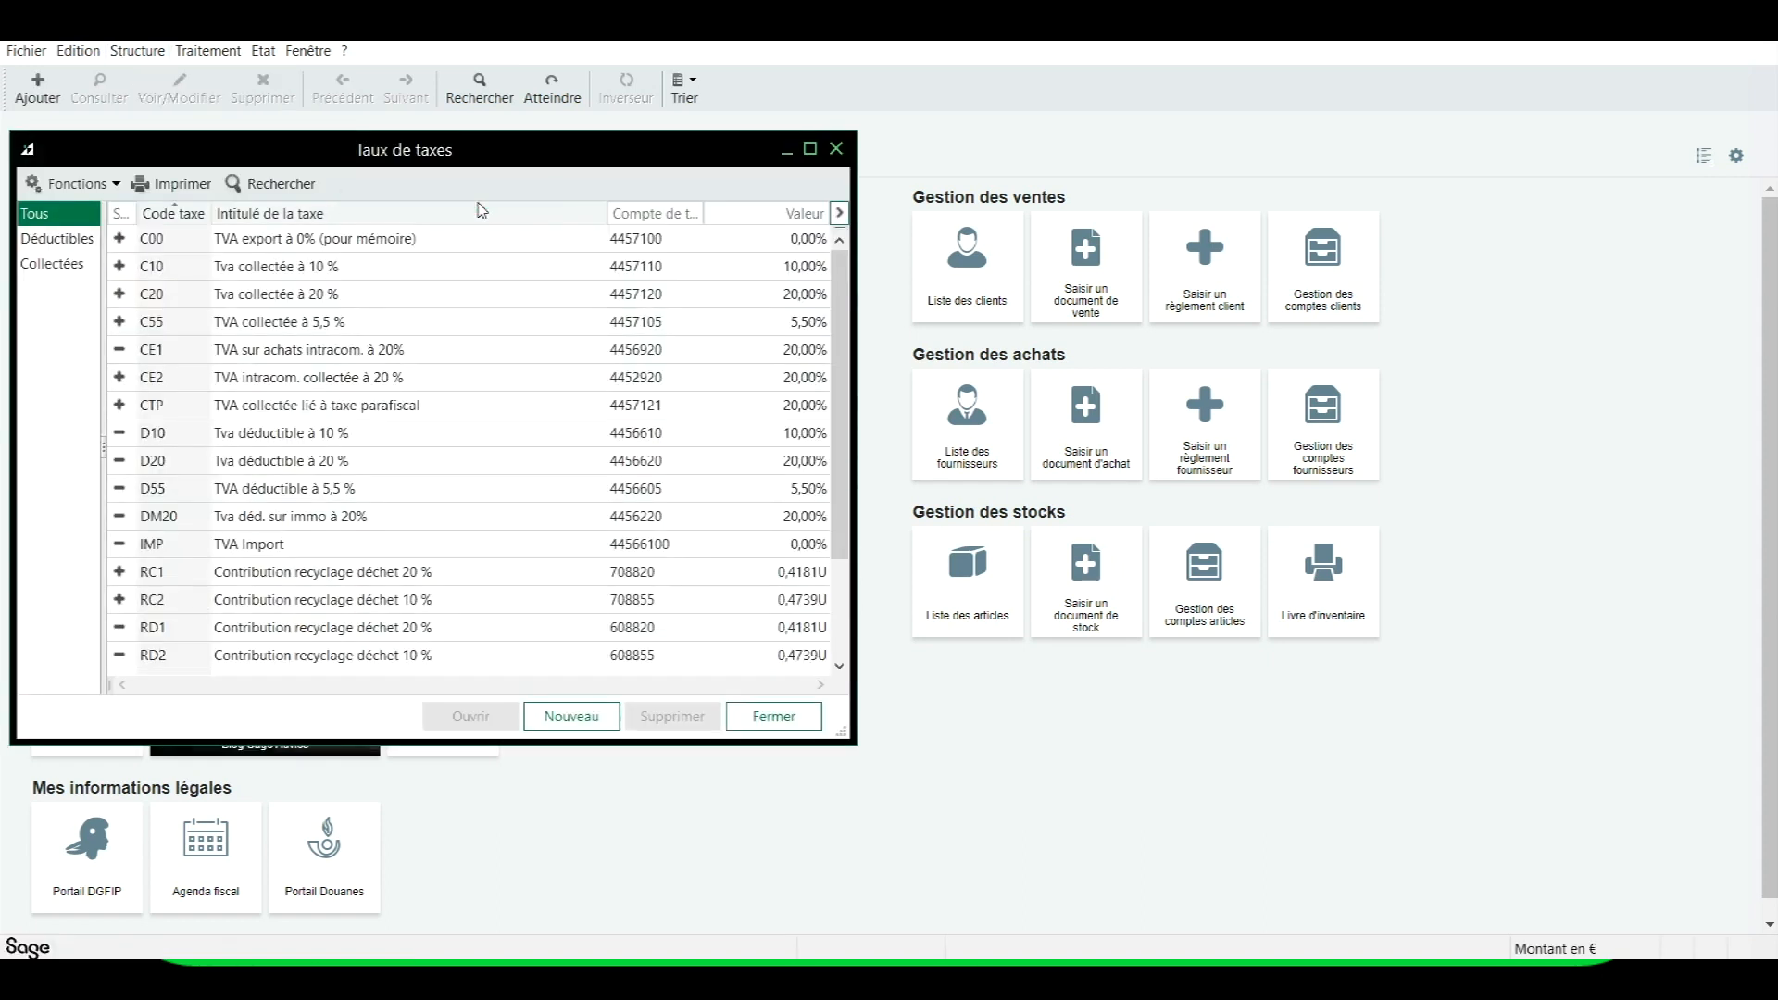
double_click(401, 243)
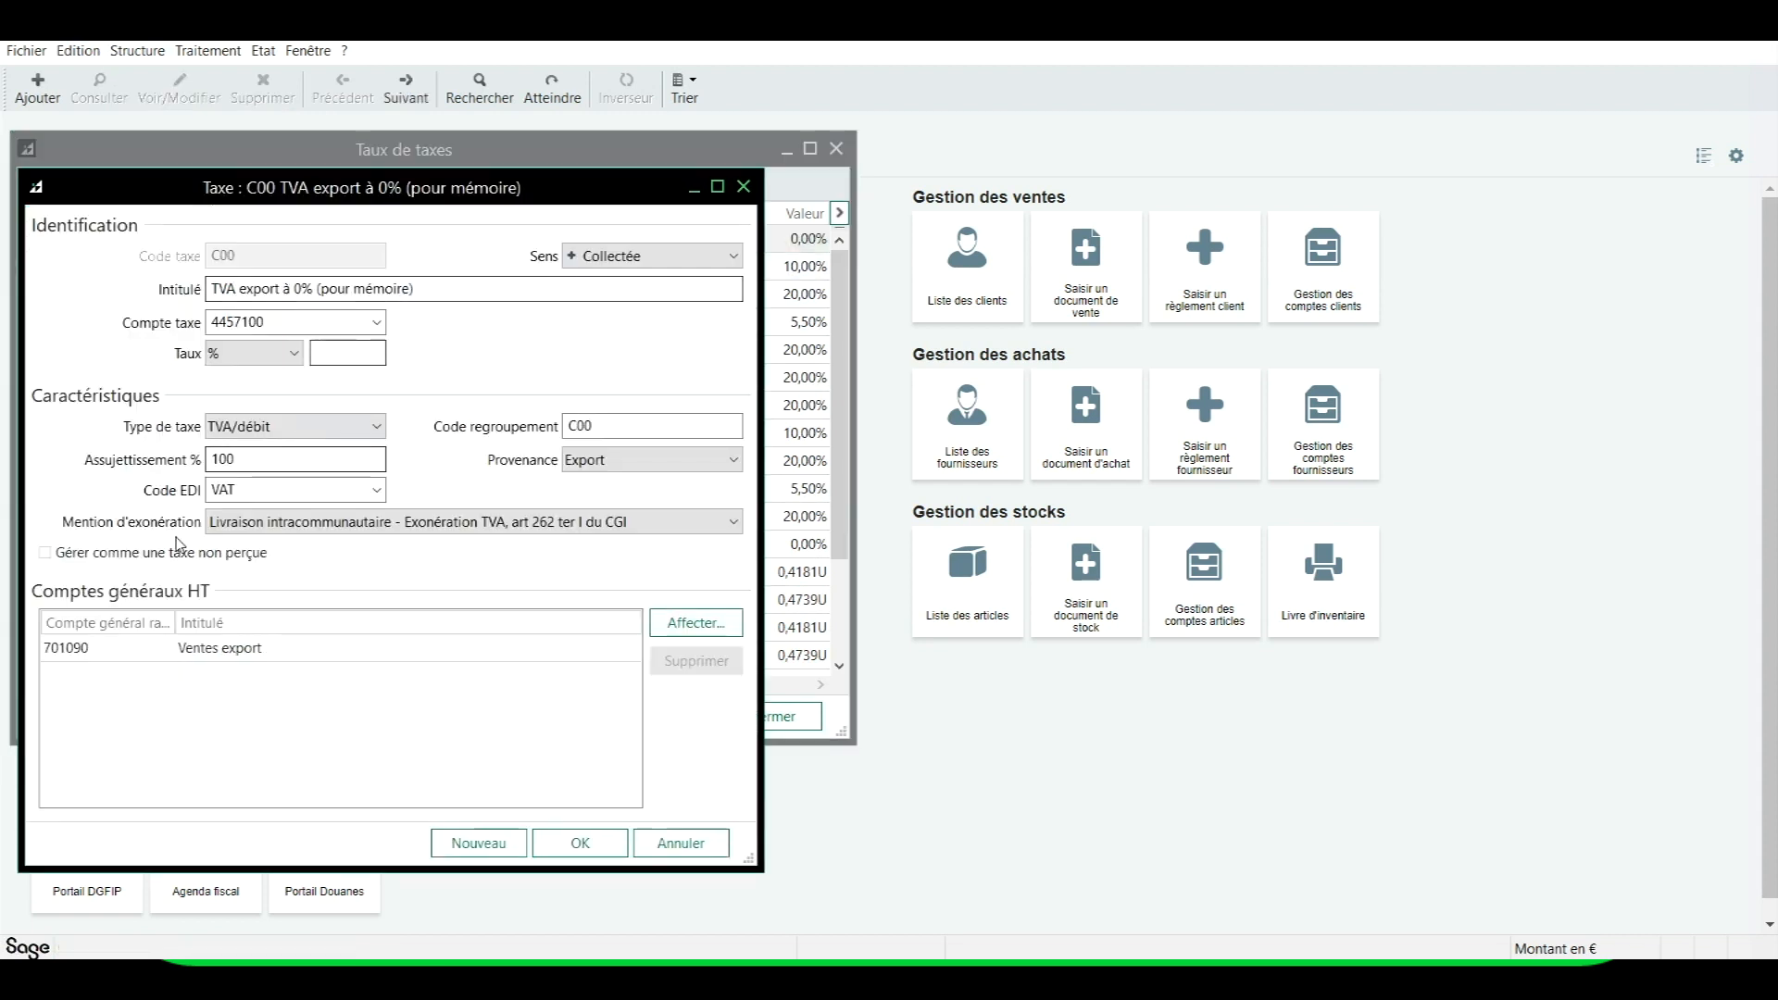
click(679, 527)
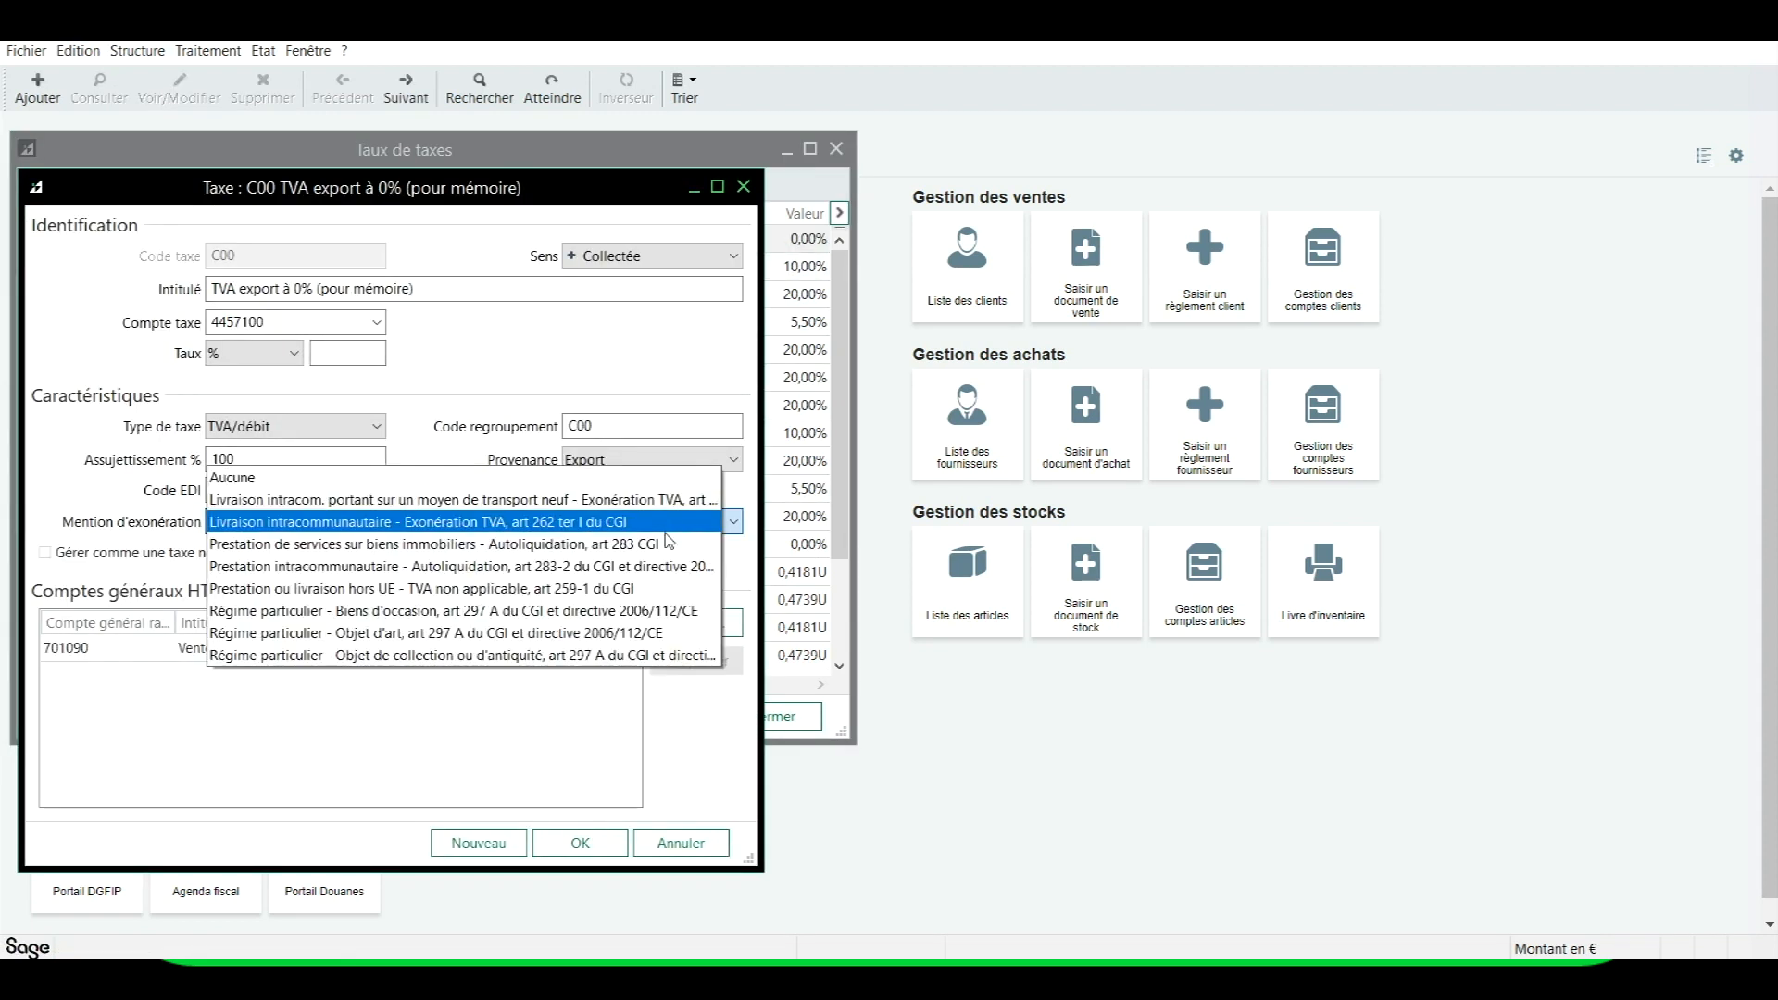
click(552, 545)
click(581, 842)
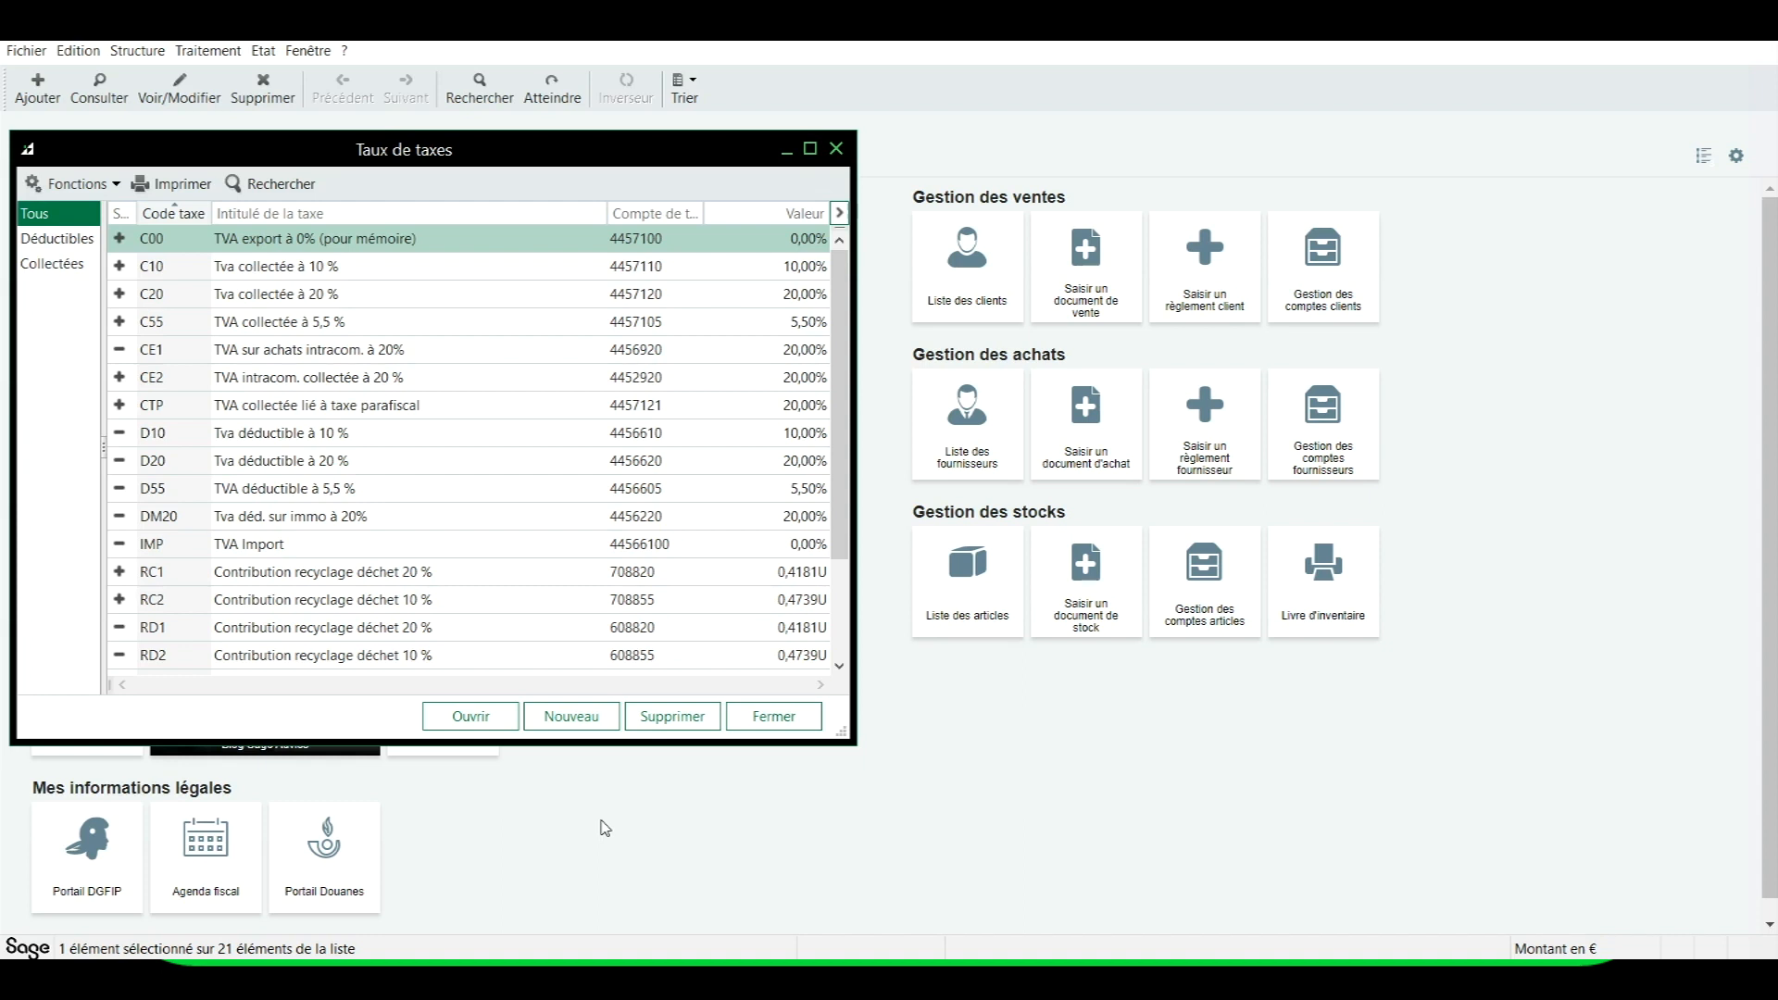
click(835, 149)
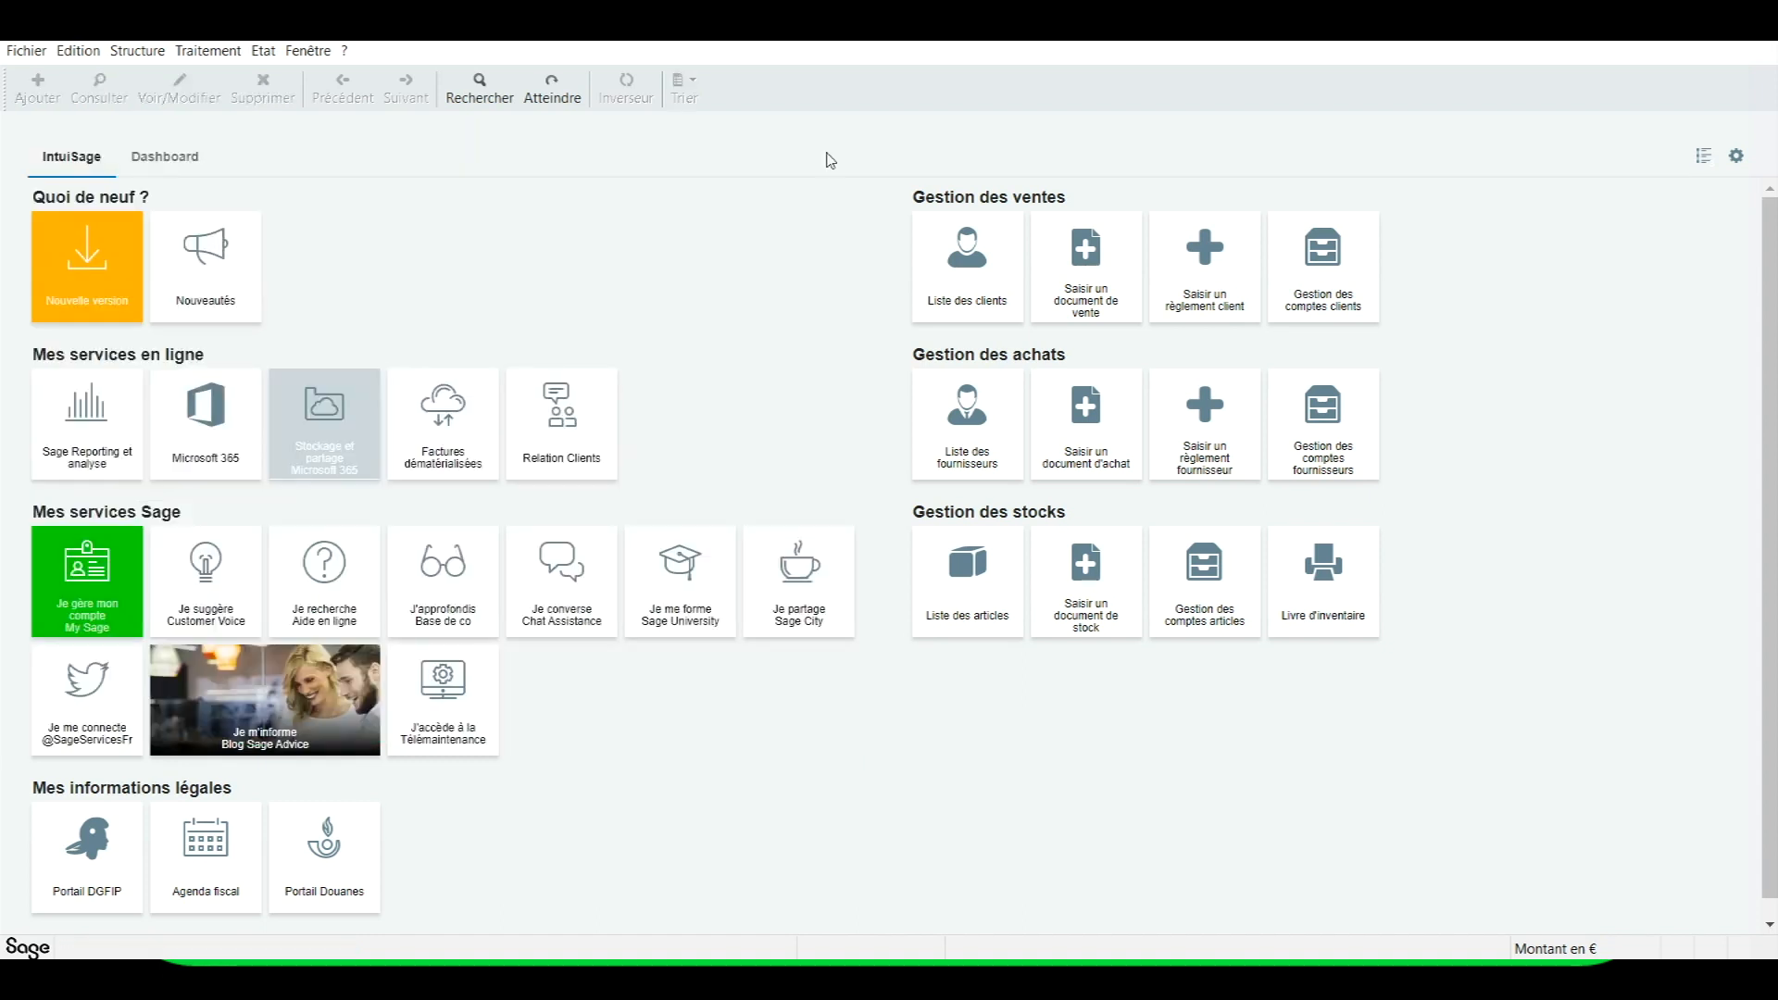